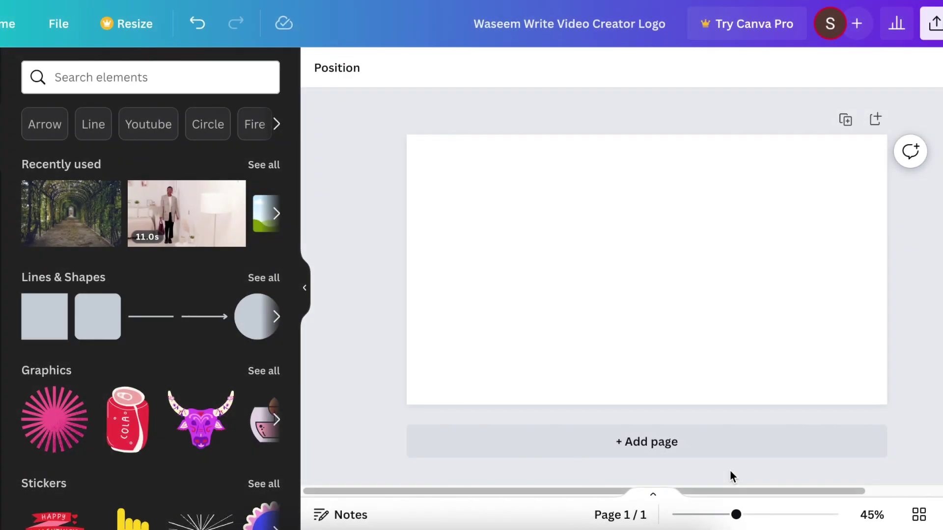
Step: Fill the blank page background with the teal-to-navy gradient from the background colour swatches
left_click(454, 283)
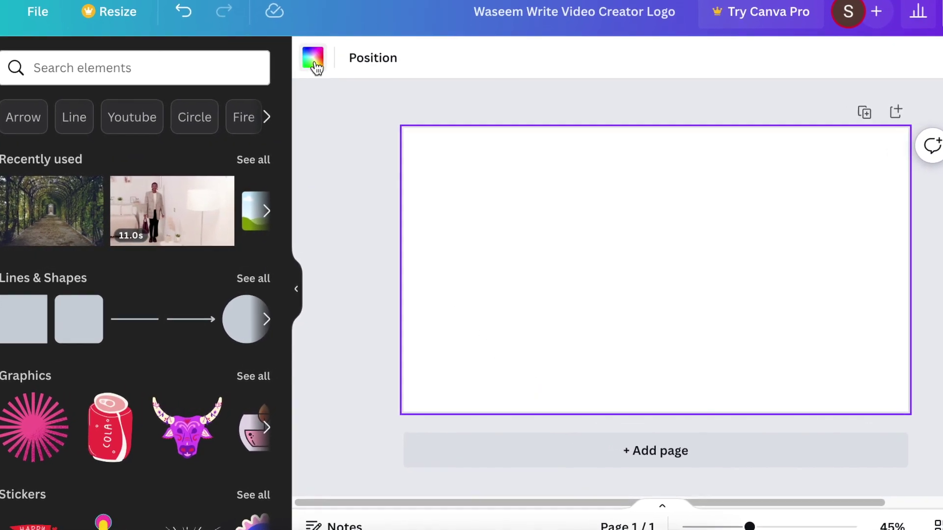
left_click(318, 65)
scroll(208, 327, "down", 5)
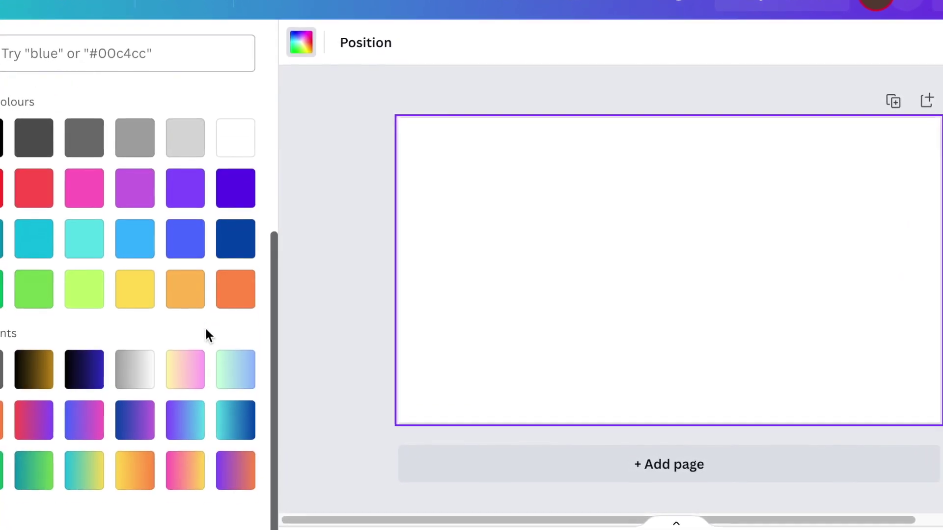
left_click(228, 425)
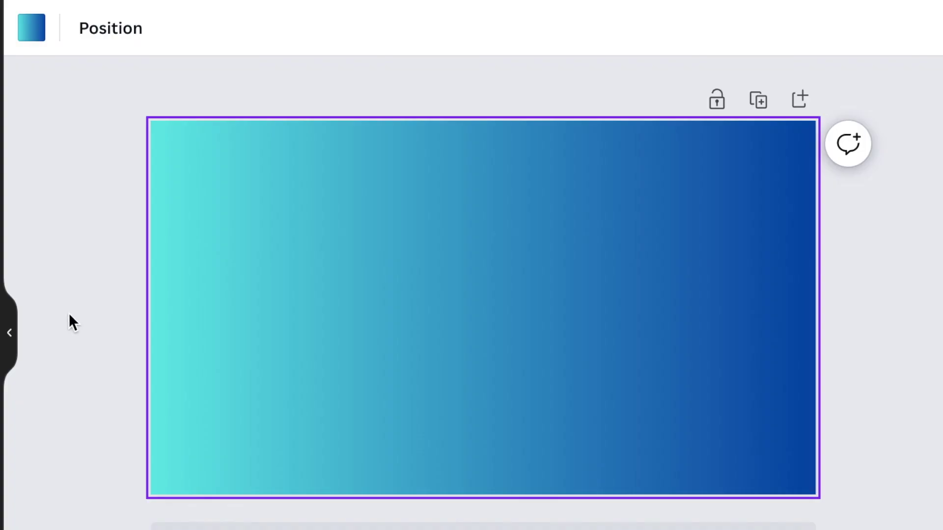
Step: Add a square with R and resize it into a wide rectangle
key("r")
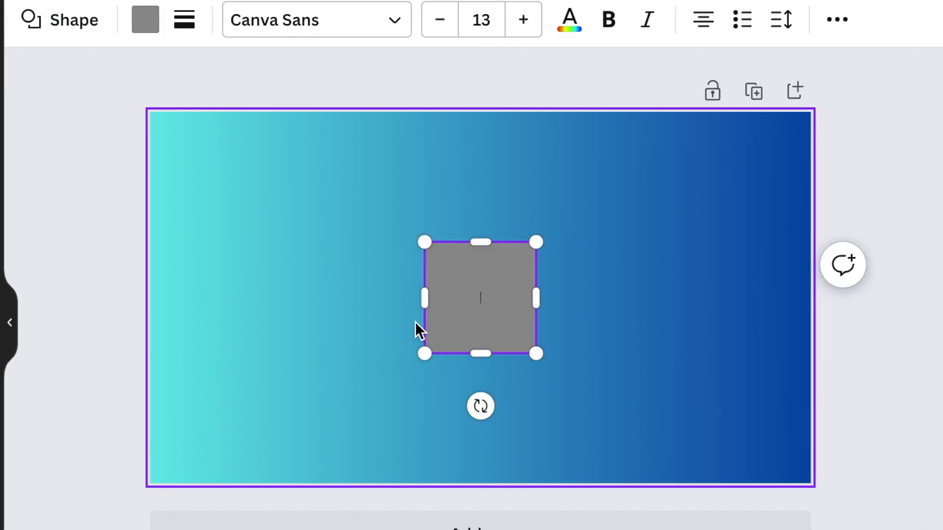
left_click_drag(480, 354, 480, 326)
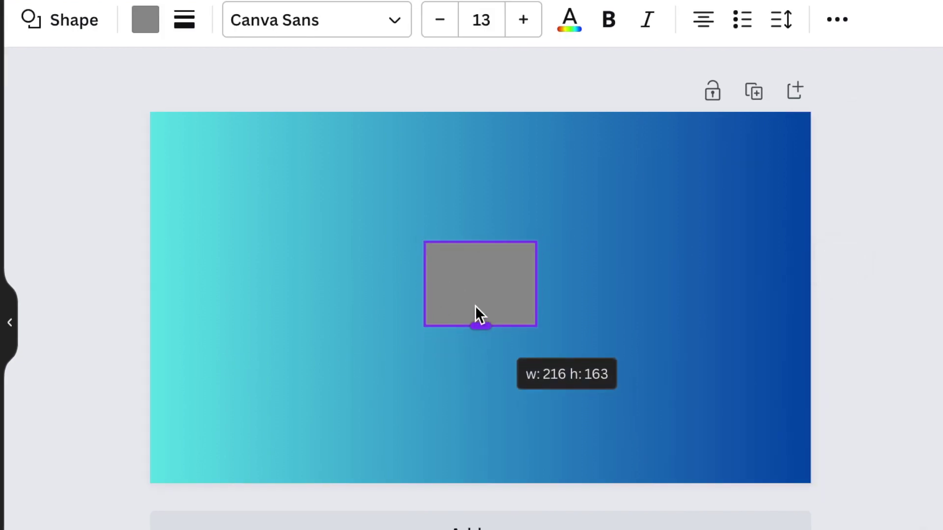
left_click_drag(443, 275, 558, 275)
left_click_drag(445, 314, 449, 350)
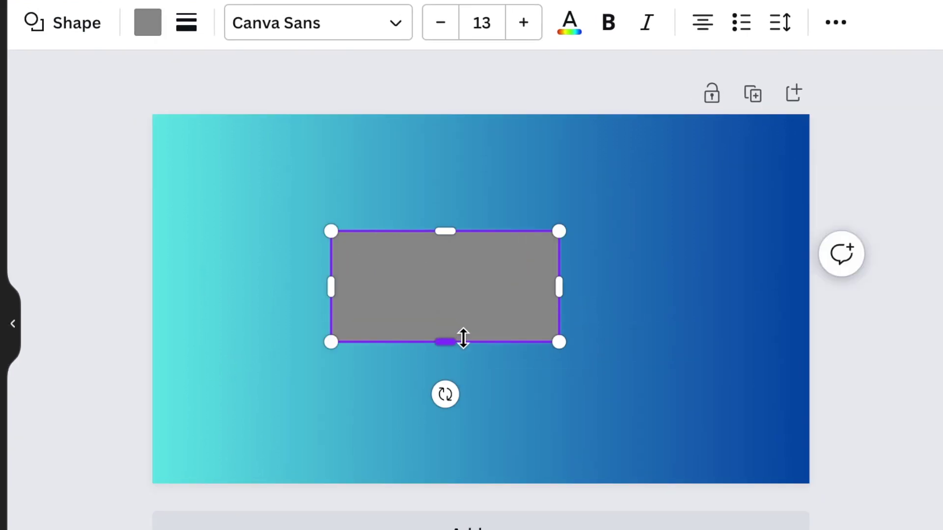
Step: Fill the rectangle with black and round its corners
left_click(148, 29)
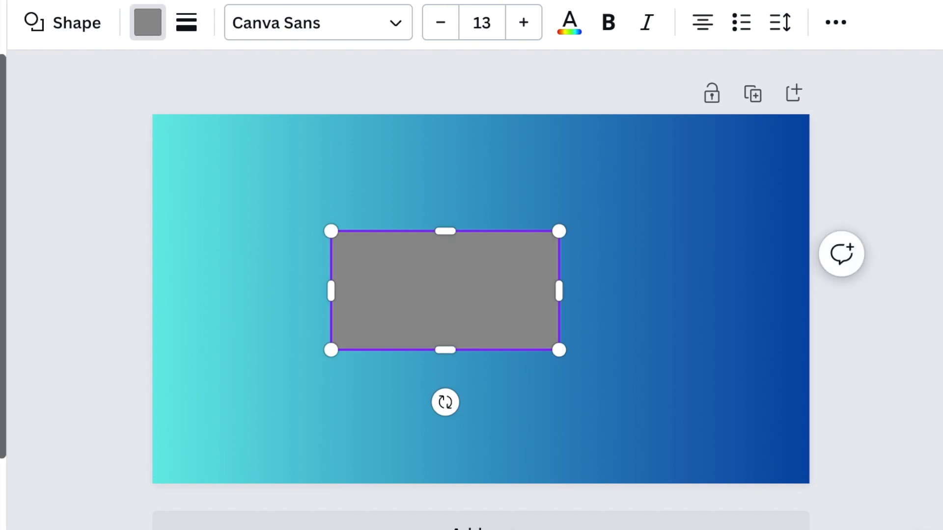
left_click(186, 23)
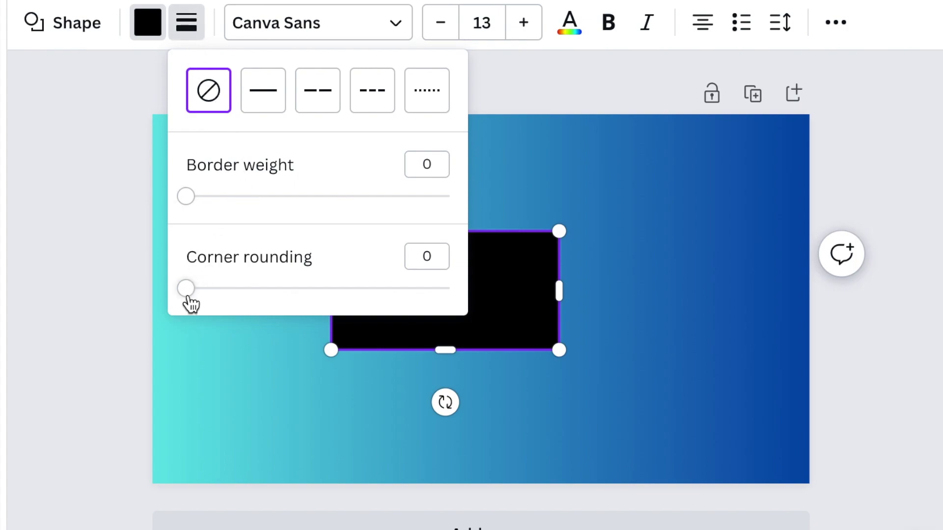
left_click_drag(190, 302, 249, 310)
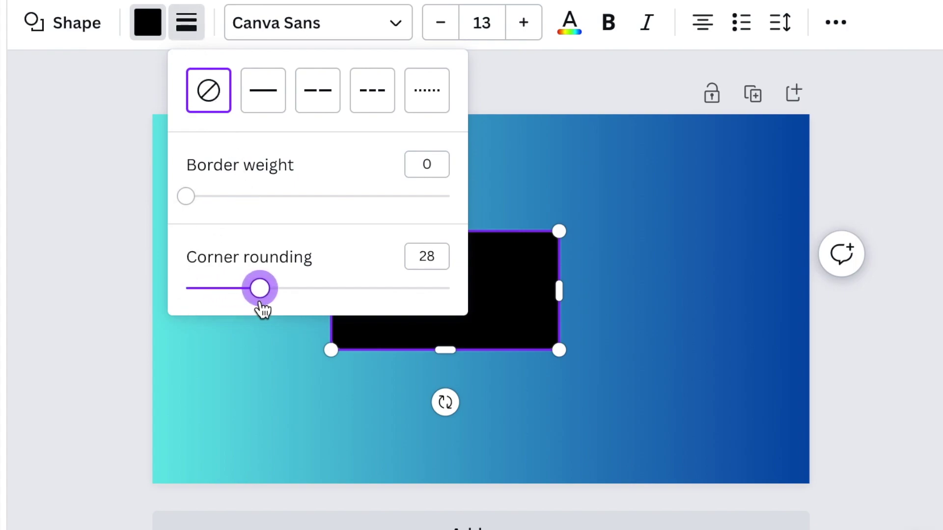
left_click(265, 368)
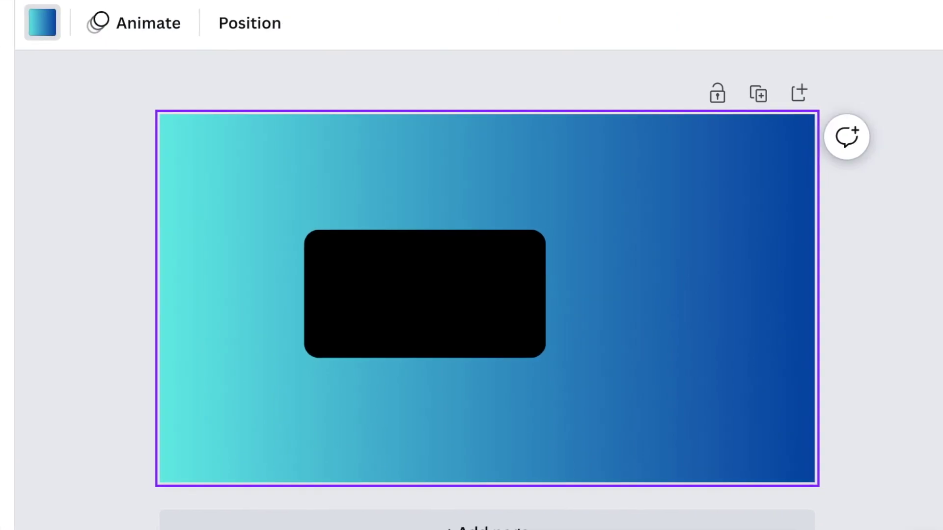
Step: Place a black triangle right of the rectangle, adjust its corners, and select both shapes
left_click(101, 302)
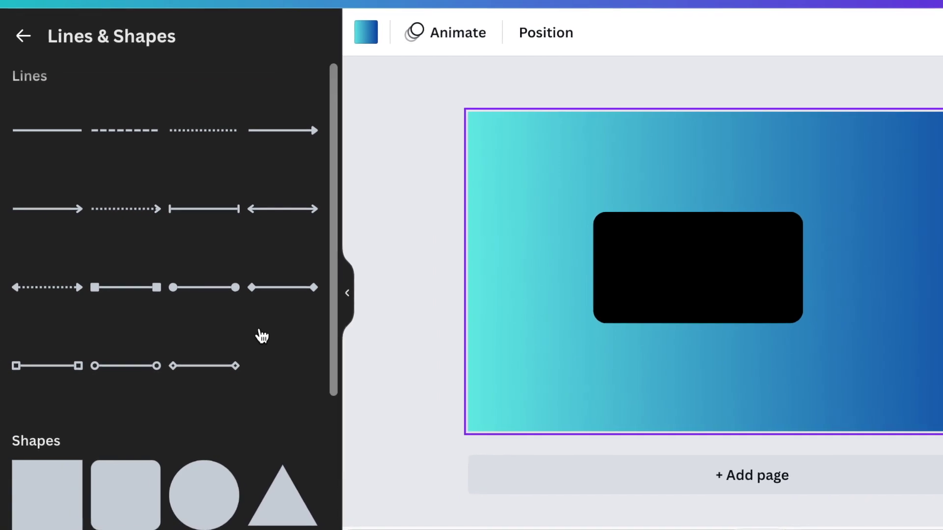
mouse_move(291, 490)
left_mouse_down()
mouse_move(765, 286)
mouse_move(820, 281)
left_mouse_up()
left_click(476, 33)
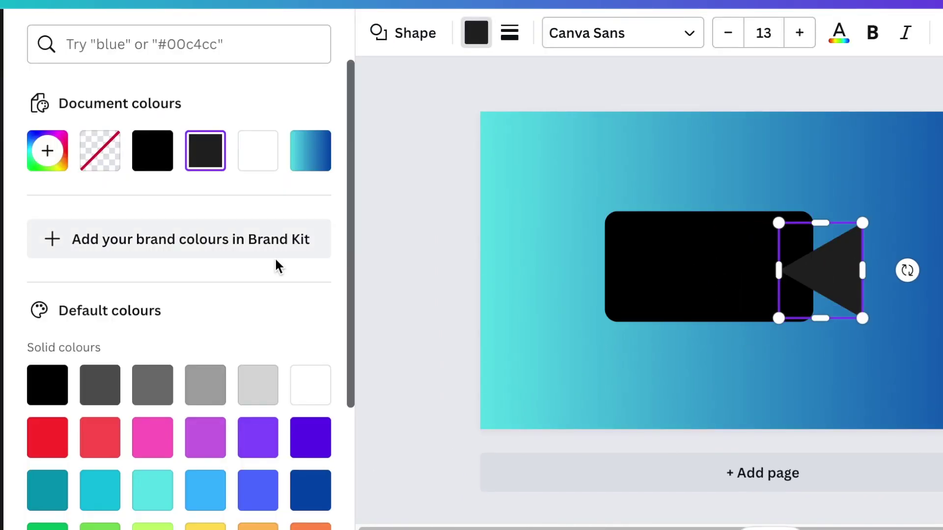
left_click(153, 151)
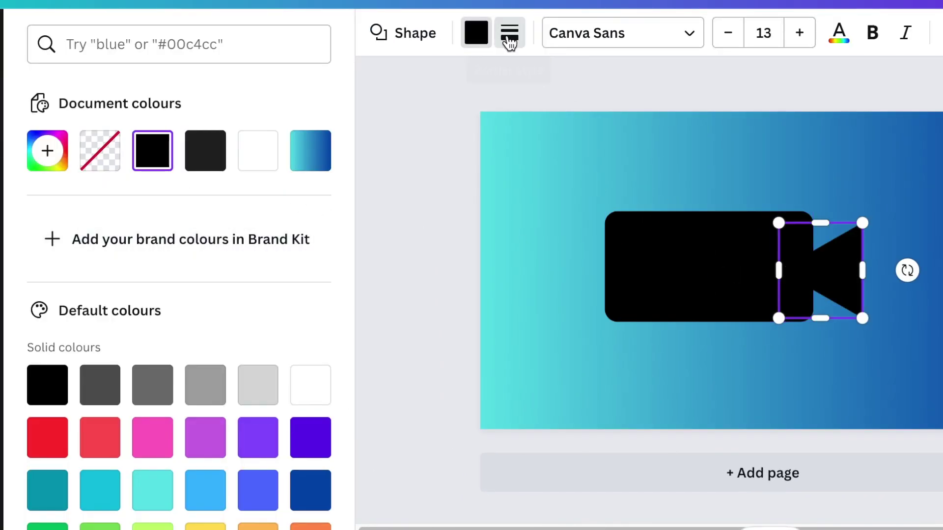
left_click(509, 32)
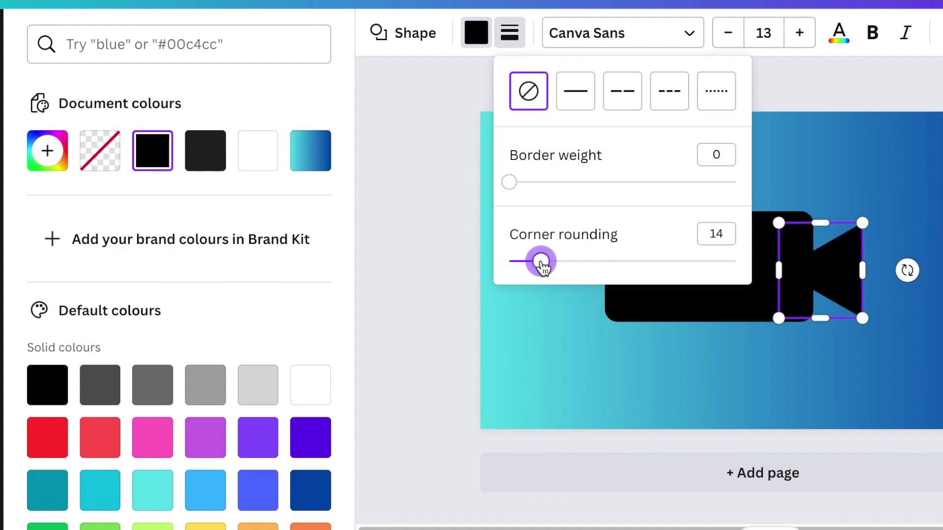
left_click_drag(493, 126, 875, 411)
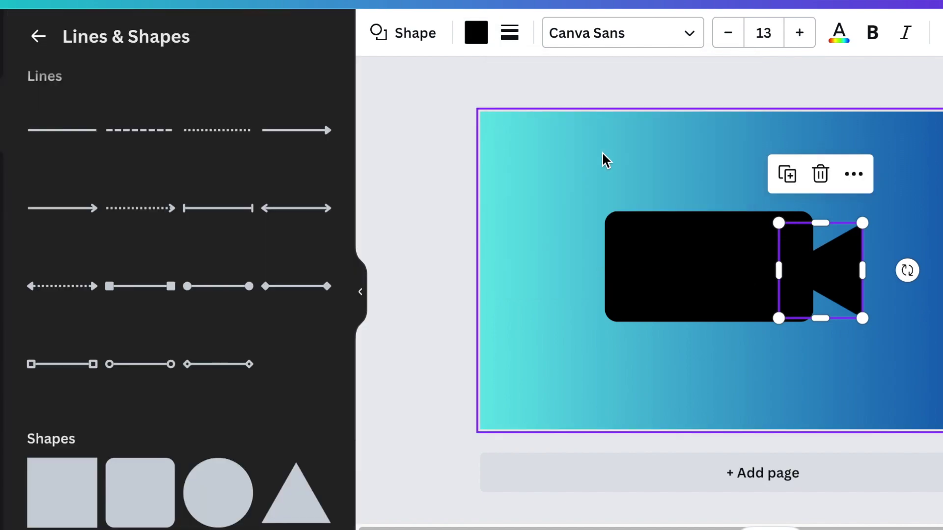
Step: Group the rectangle and triangle into the camera, then add a text box with a searched font
left_click(699, 196)
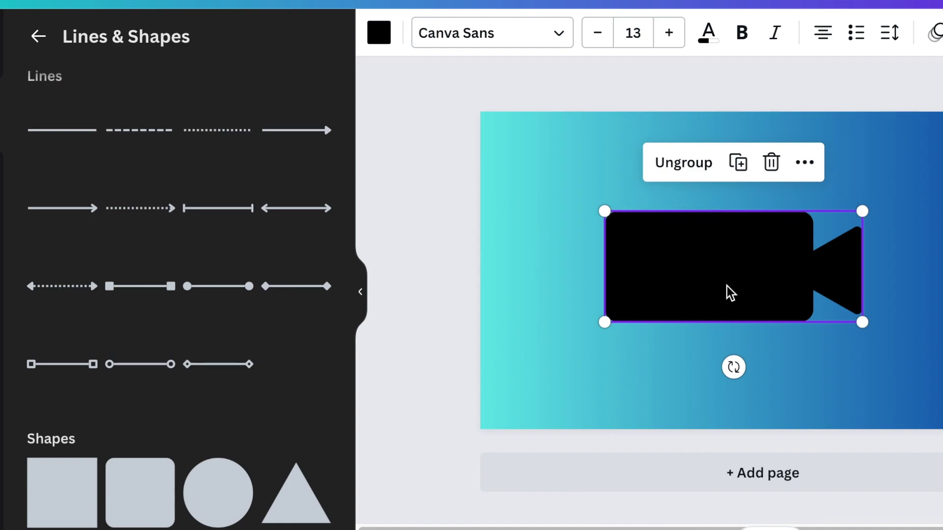
left_click(741, 398)
key("t")
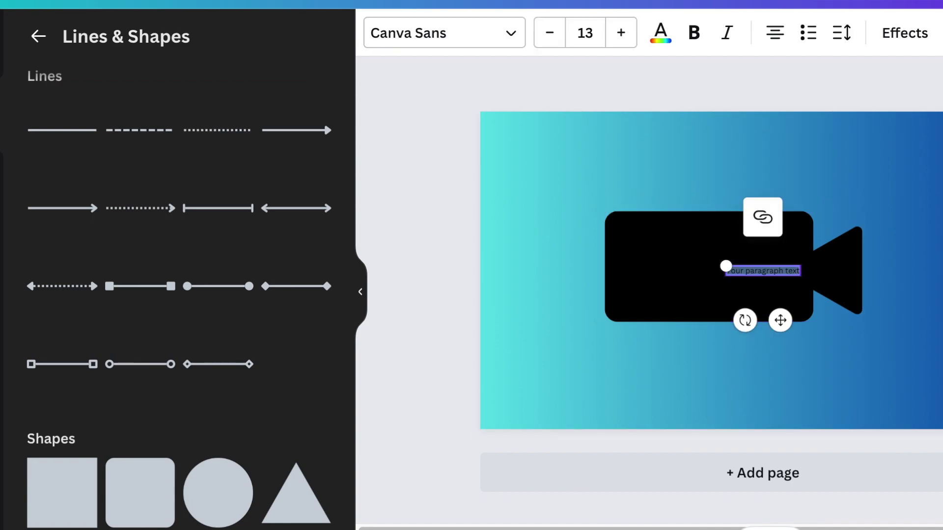
left_click(501, 47)
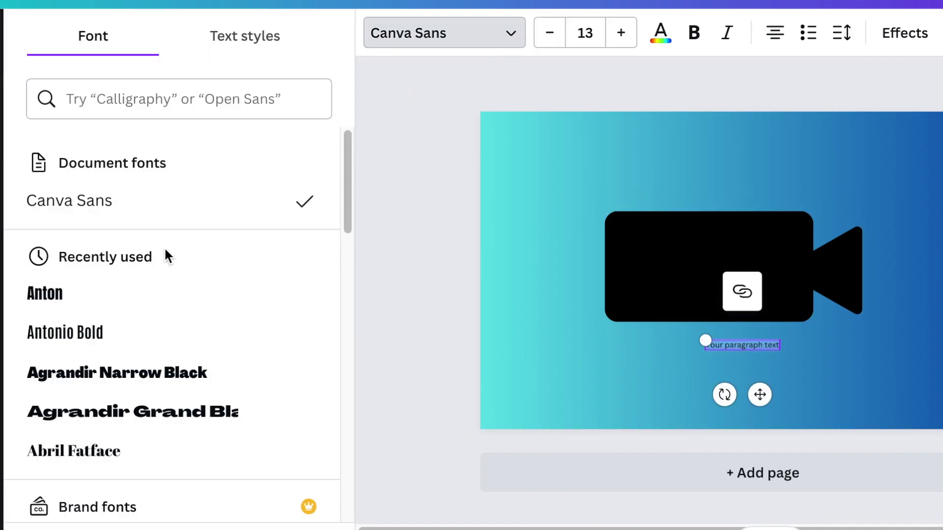
left_click(152, 99)
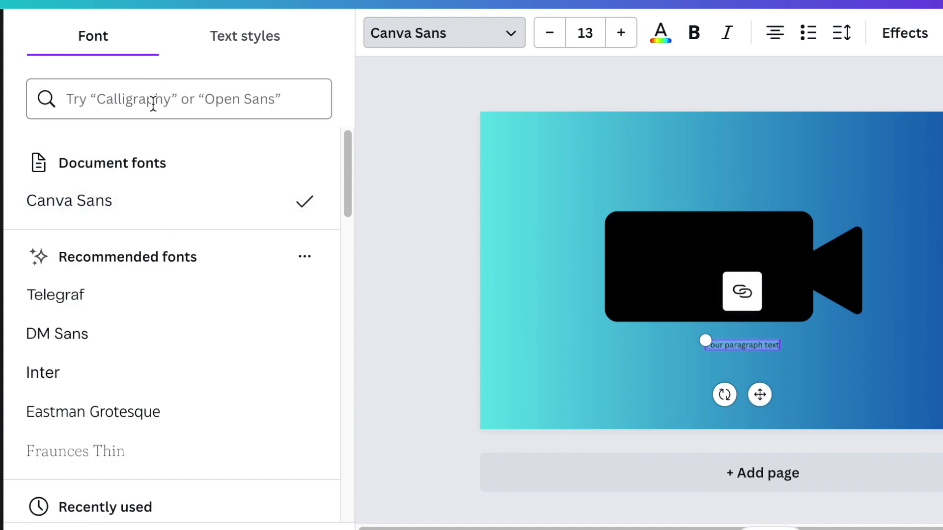
type("archivo black")
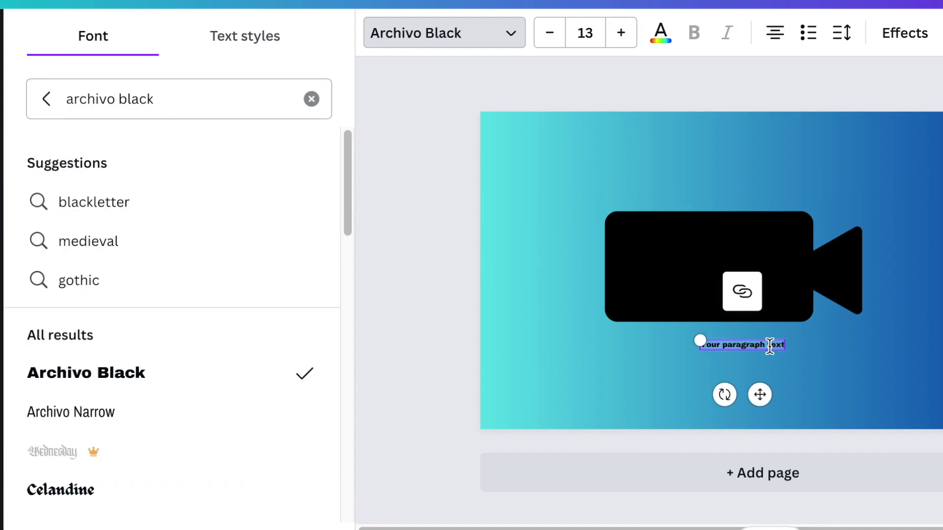
key("BackSpace")
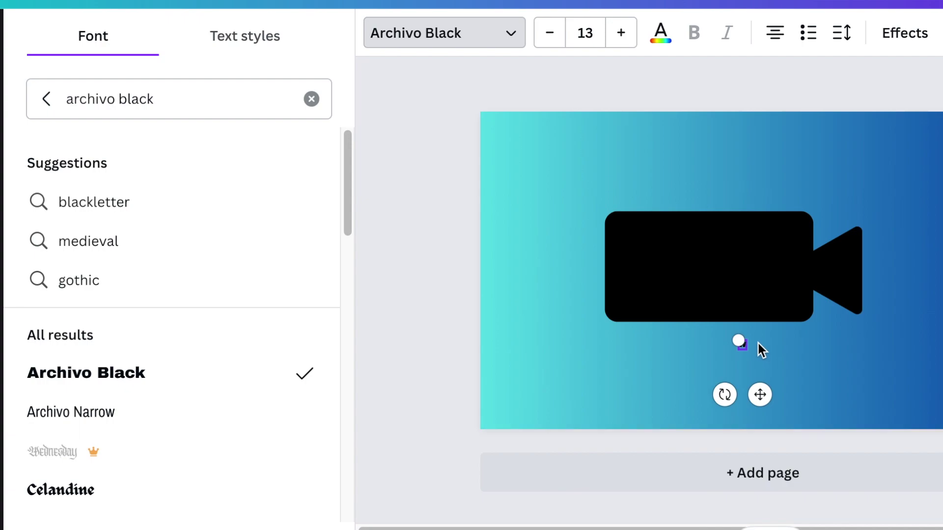
Step: Resize the W lettering and centre it on the camera body
mouse_move(734, 337)
left_mouse_down()
mouse_move(525, 259)
mouse_move(561, 269)
left_mouse_up()
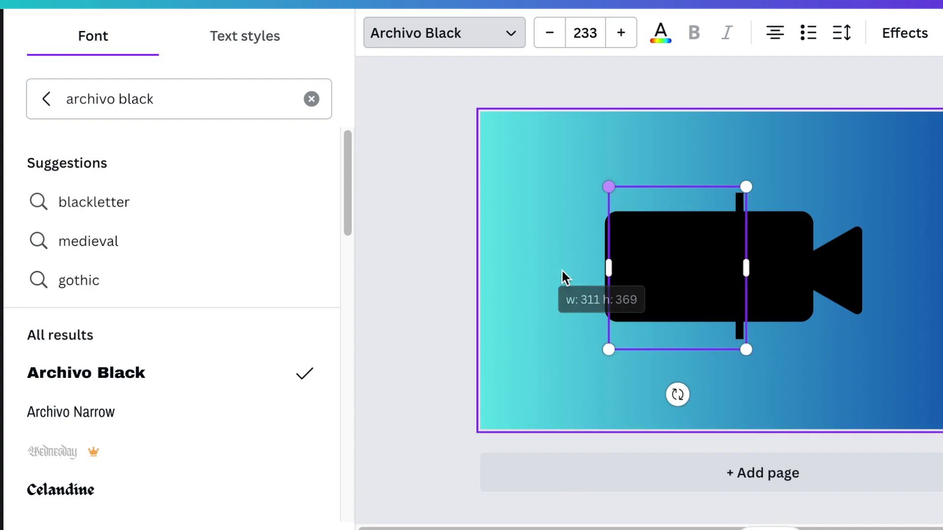
left_click_drag(747, 343, 722, 292)
left_click(579, 147)
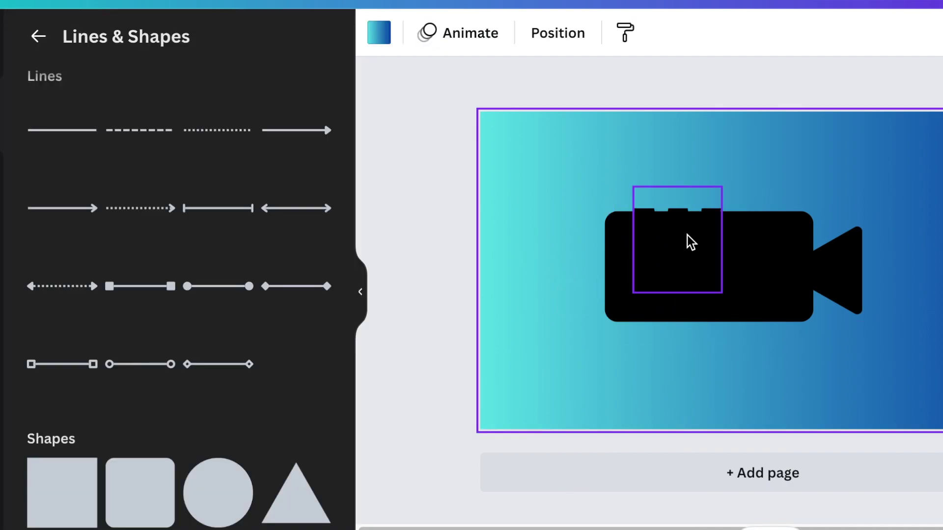
left_click_drag(690, 242, 722, 258)
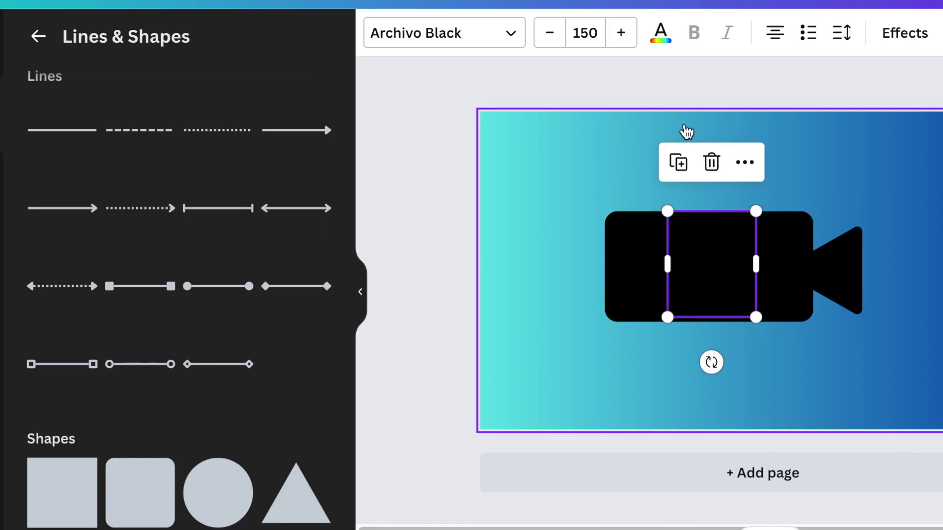
Step: Make the W white with a hollow outline style and nudge it slightly left
left_click(660, 32)
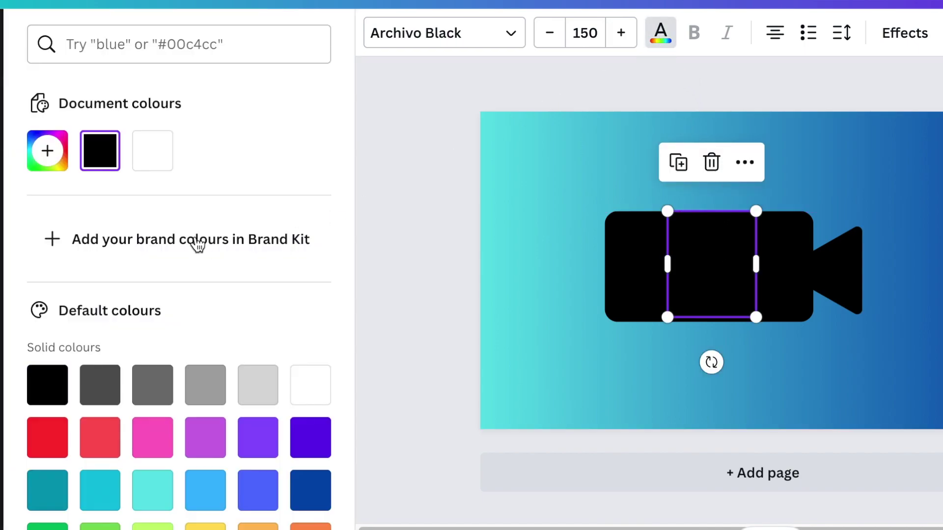
left_click(153, 151)
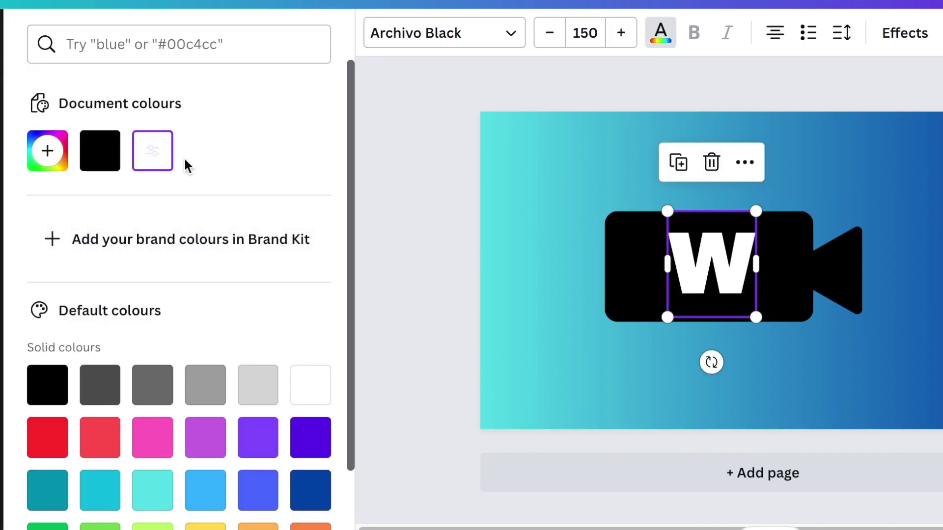
left_click(903, 39)
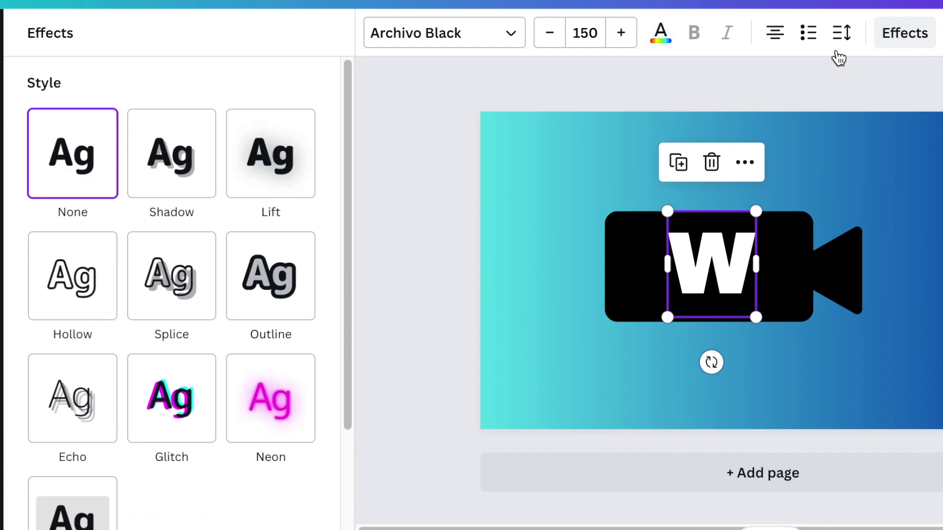
left_click(66, 297)
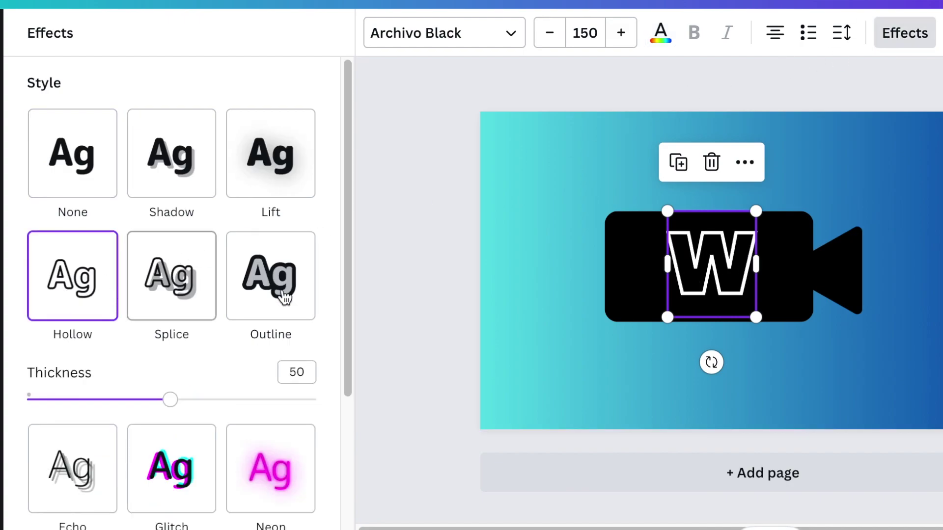
left_click(891, 384)
left_click(738, 289)
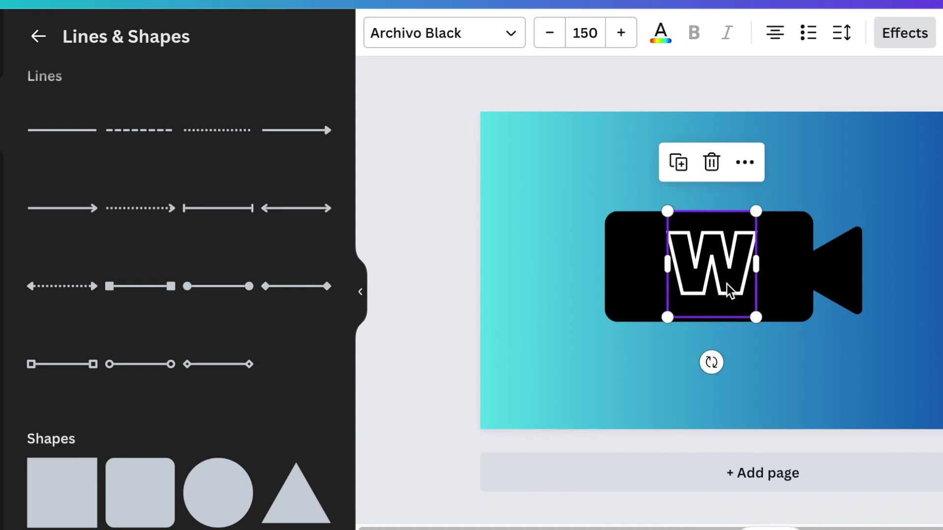
left_click_drag(726, 280, 719, 285)
left_click(742, 381)
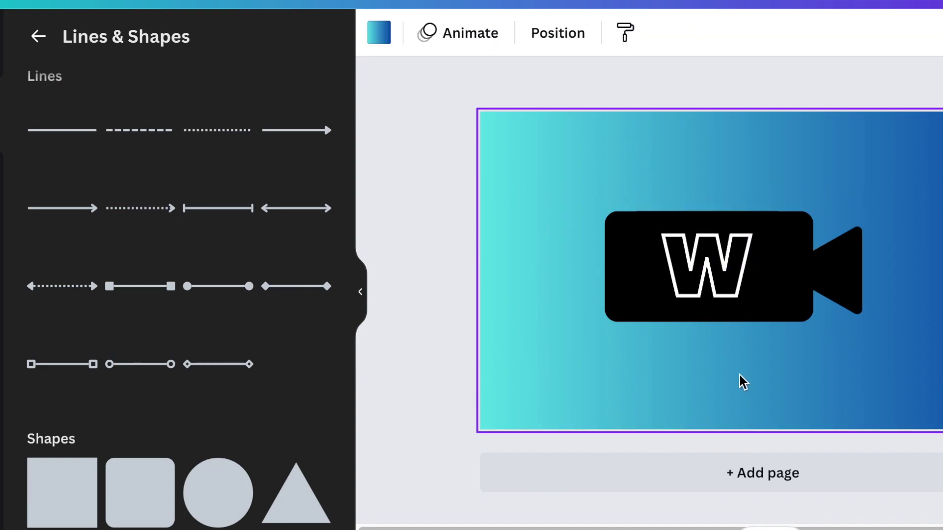
Step: Add a text box below the camera in Archivo Black and enlarge the 'Waseem Write' title
key("t")
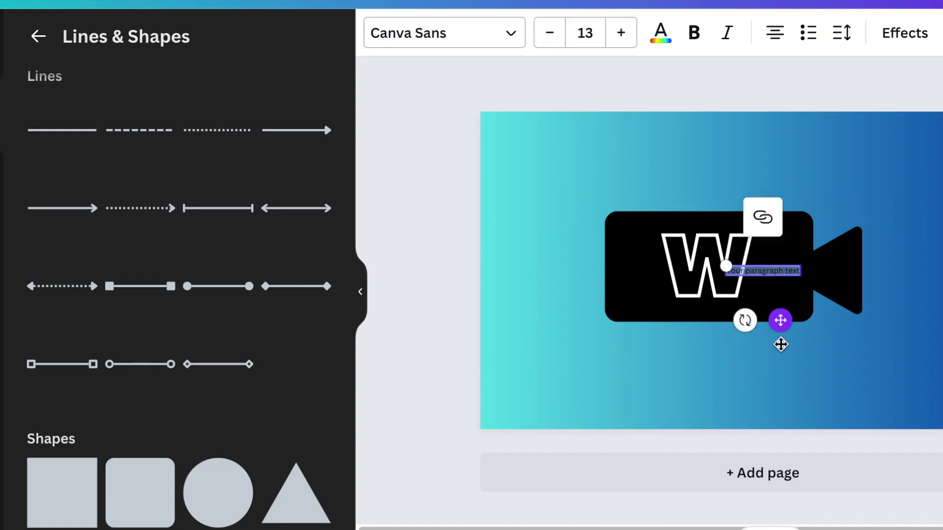
left_click_drag(780, 319, 767, 387)
left_click(516, 37)
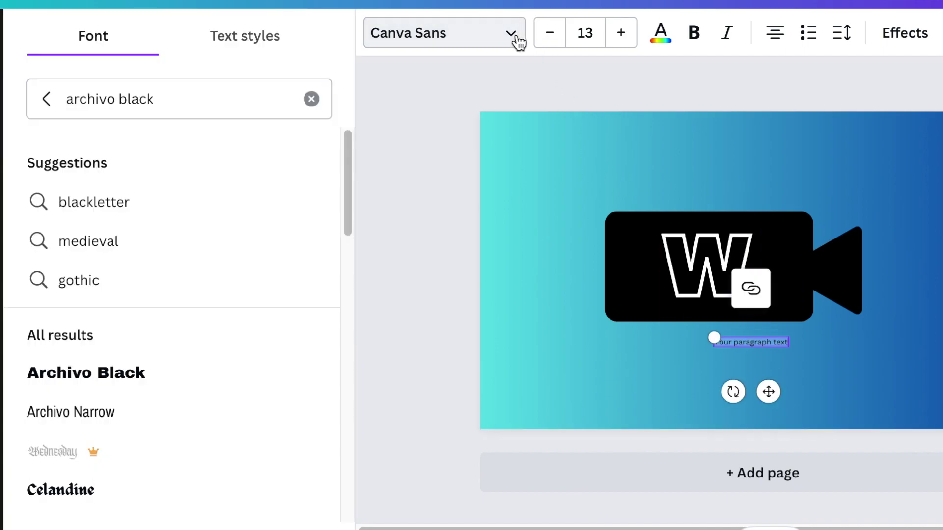
left_click(205, 380)
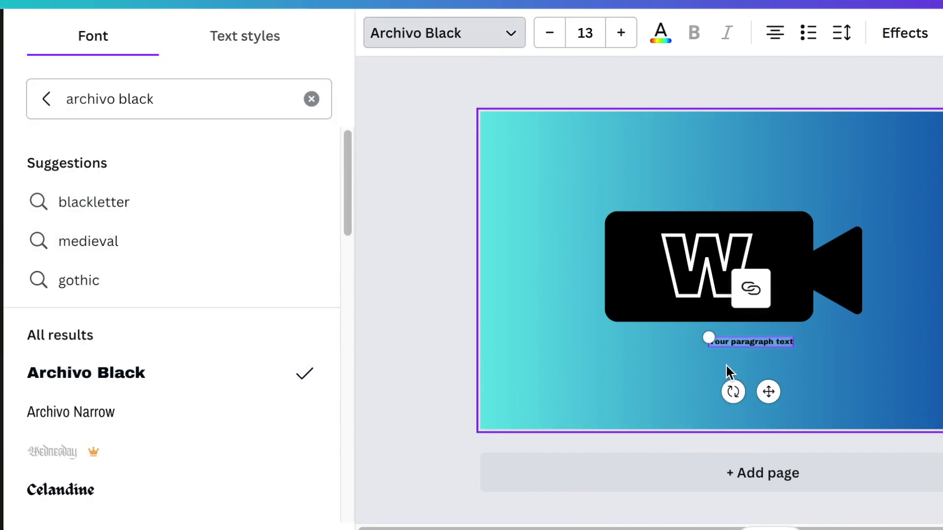
key("BackSpace")
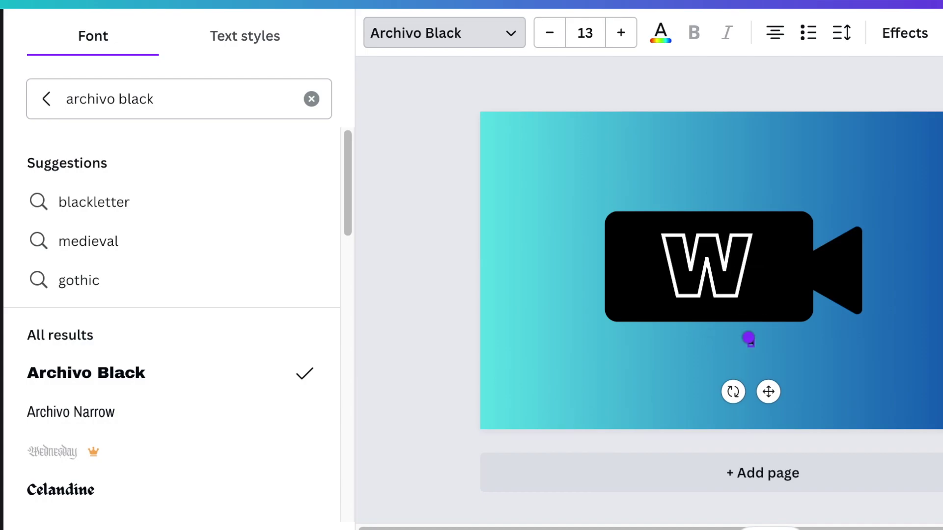
type("Waseem Write")
left_click_drag(721, 339, 443, 295)
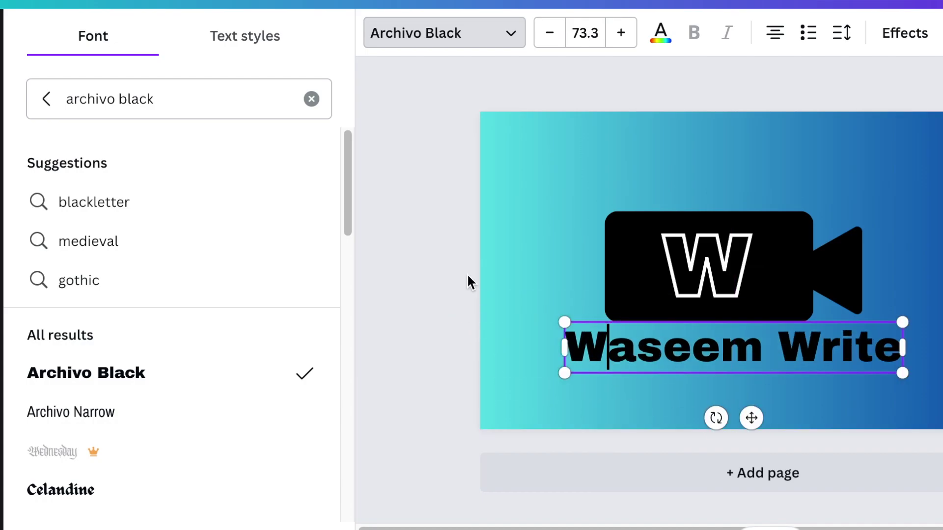
left_click_drag(564, 320, 543, 320)
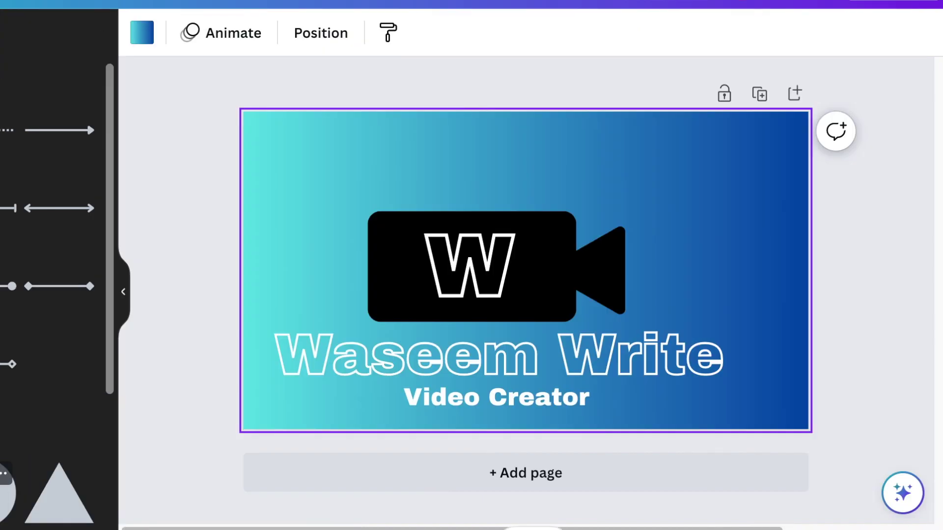
Step: Add a circle, shrink it, colour it white and place it beside 'Write'
left_click(9, 490)
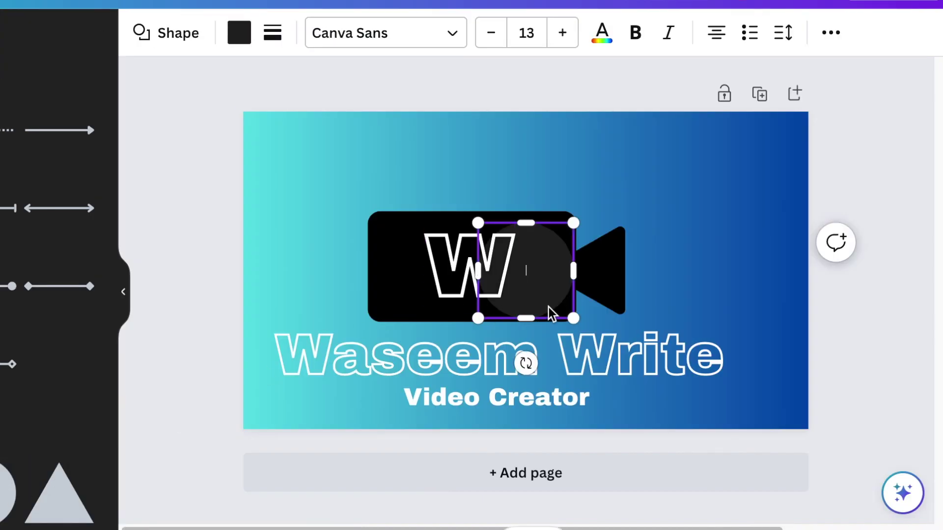
mouse_move(549, 313)
left_mouse_down()
mouse_move(740, 242)
mouse_move(740, 205)
mouse_move(714, 177)
left_mouse_up()
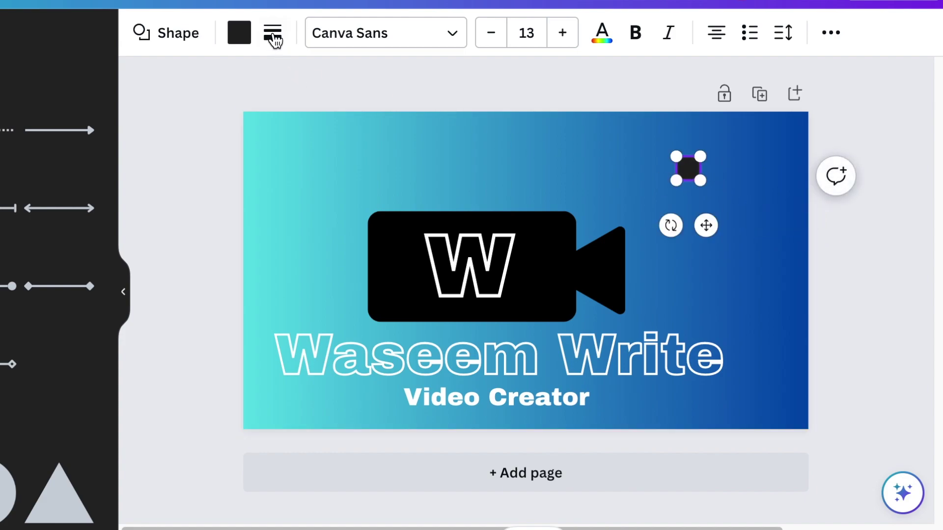
left_click(245, 33)
left_click(21, 151)
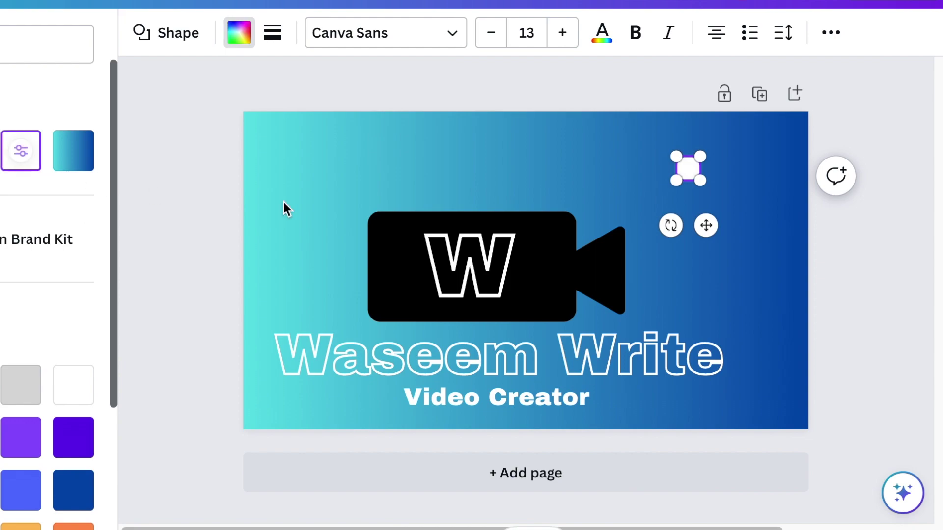
left_click_drag(708, 233, 759, 424)
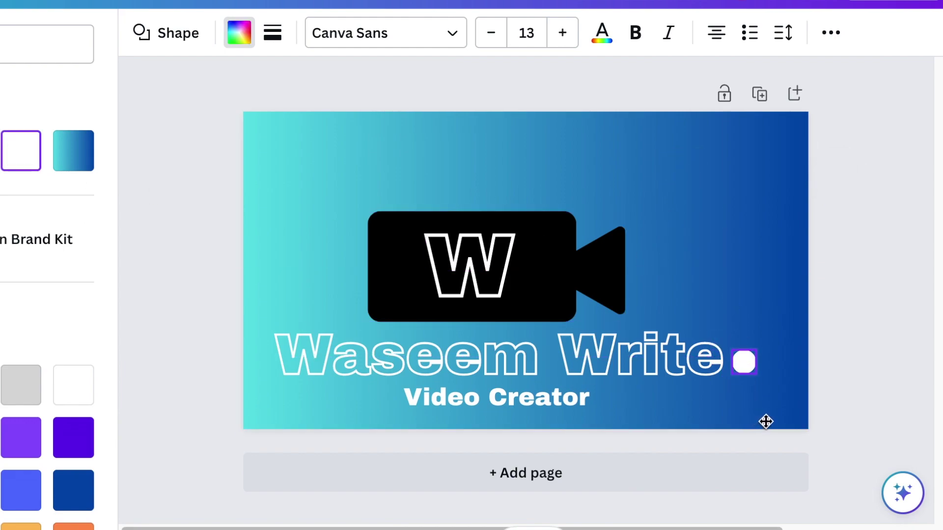
left_click(662, 247)
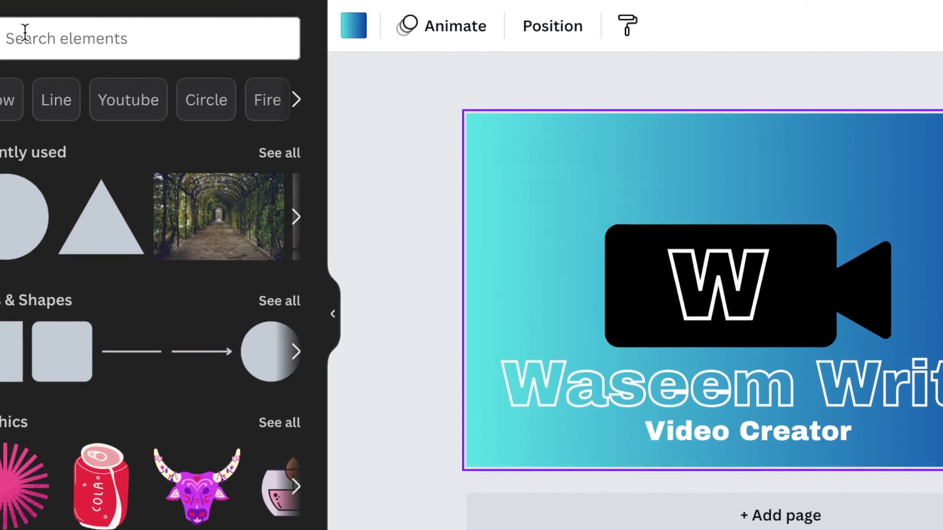
Step: Add the 'White light' glow graphic, colour it white, and send it to the back
left_click(29, 40)
type("gl")
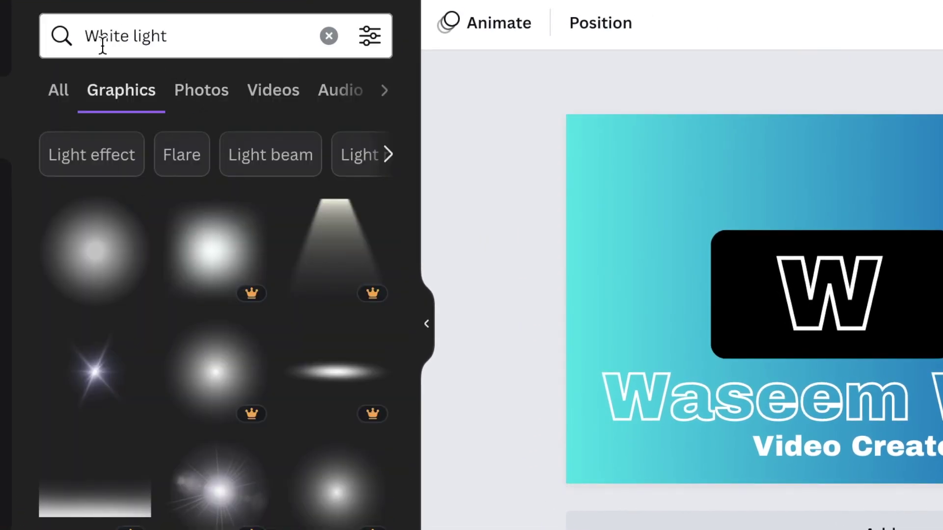
left_click(109, 273)
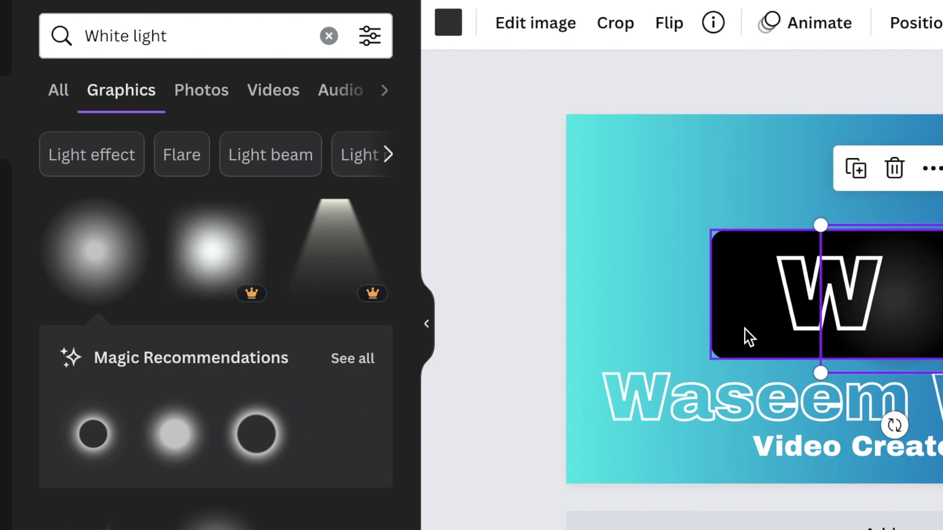
left_click(444, 23)
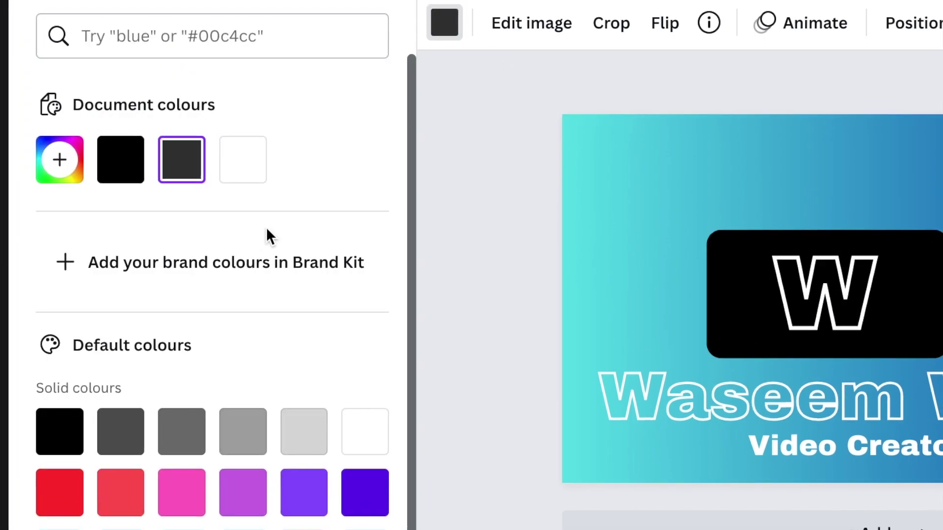
left_click(245, 164)
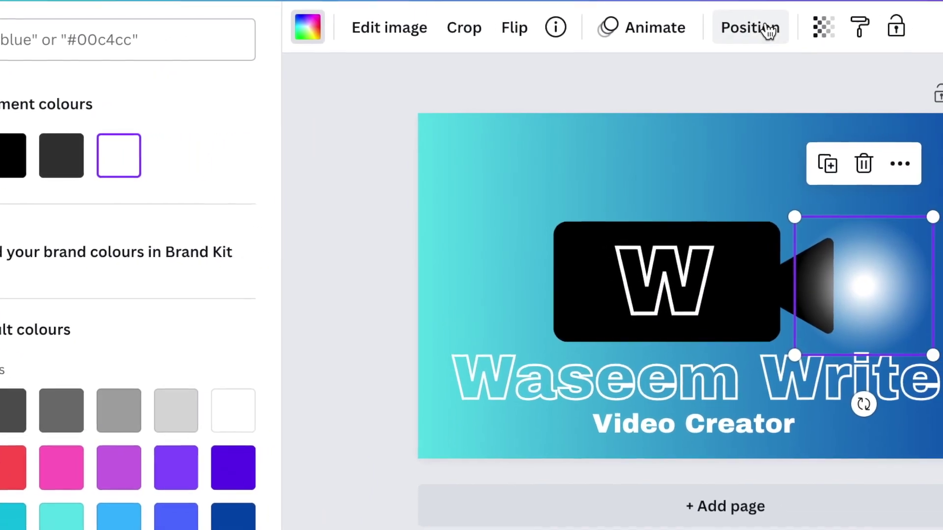
left_click(768, 30)
left_click(33, 123)
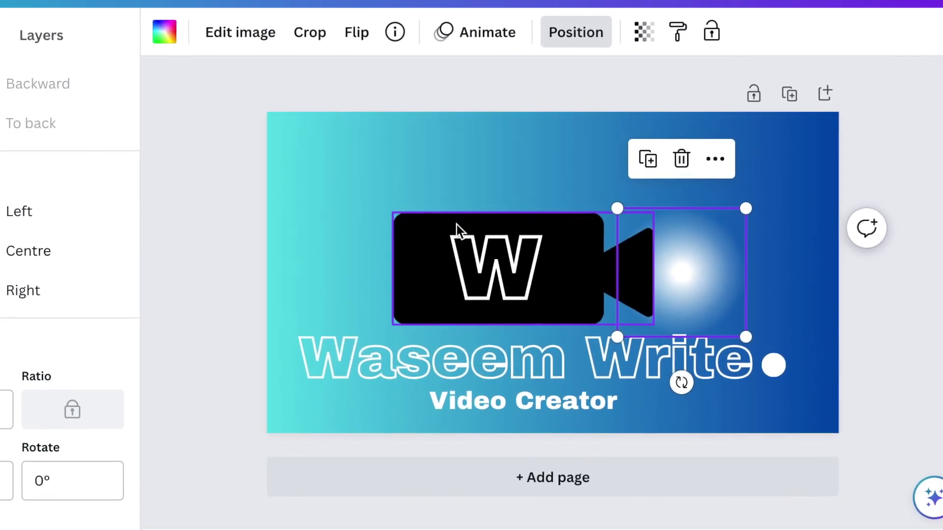
Step: Shrink the glow to about 206 px and position it on the camera lens
left_click_drag(722, 334, 689, 305)
left_click_drag(665, 260, 663, 269)
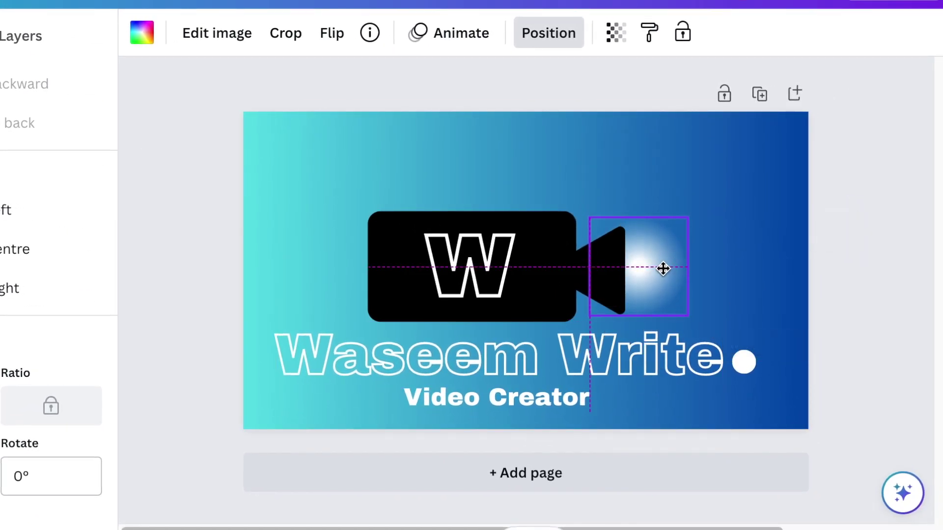
left_click(754, 302)
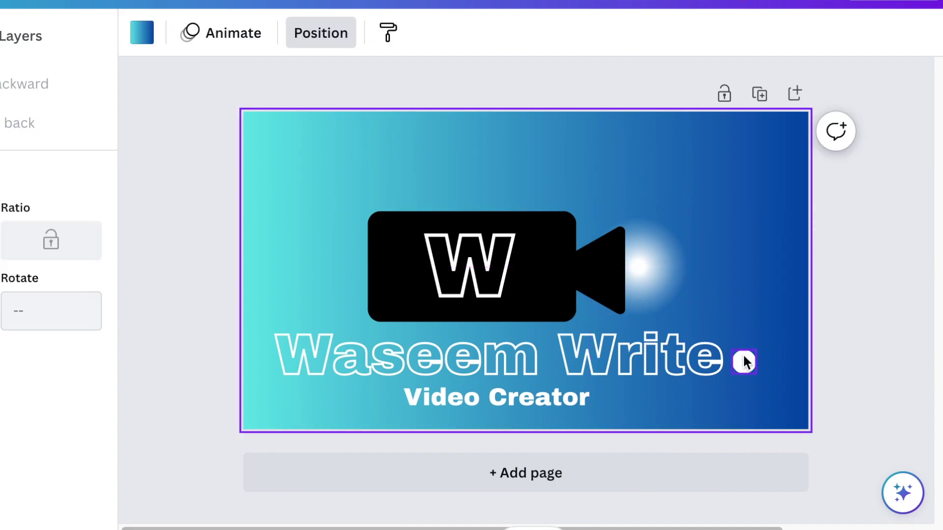
left_click(659, 287)
left_click_drag(688, 315, 684, 313)
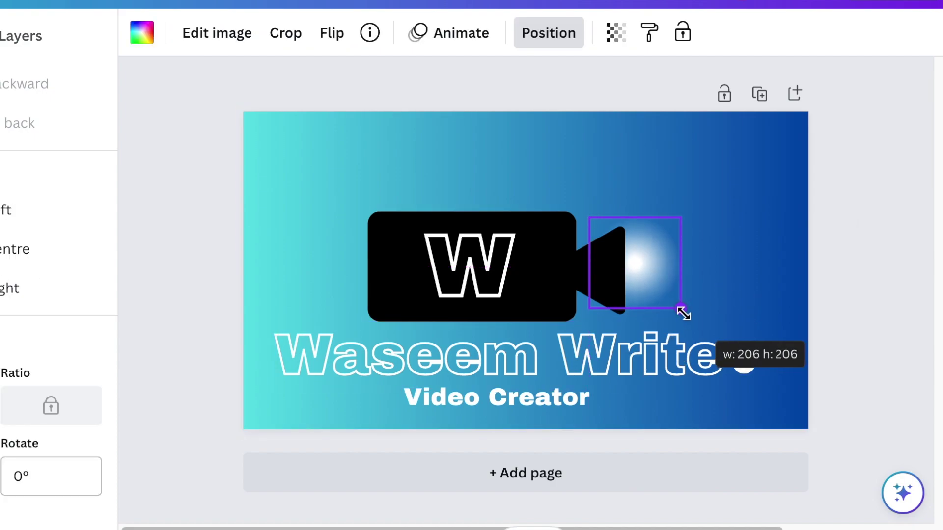
left_click_drag(663, 281, 669, 287)
left_click(738, 341)
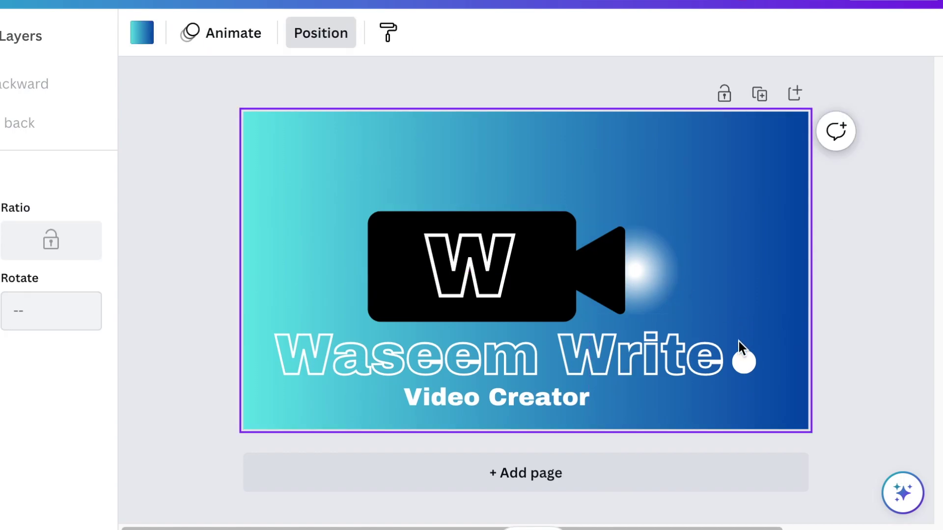
Step: Marquee-select the logo, name and subtitle and drag them up together
left_click_drag(427, 199, 773, 445)
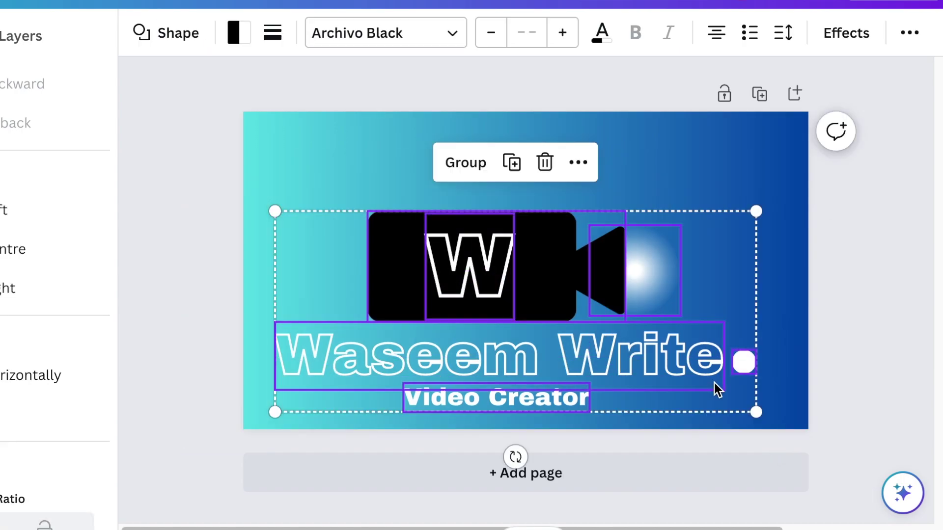
left_click_drag(705, 385, 714, 365)
left_click(715, 426)
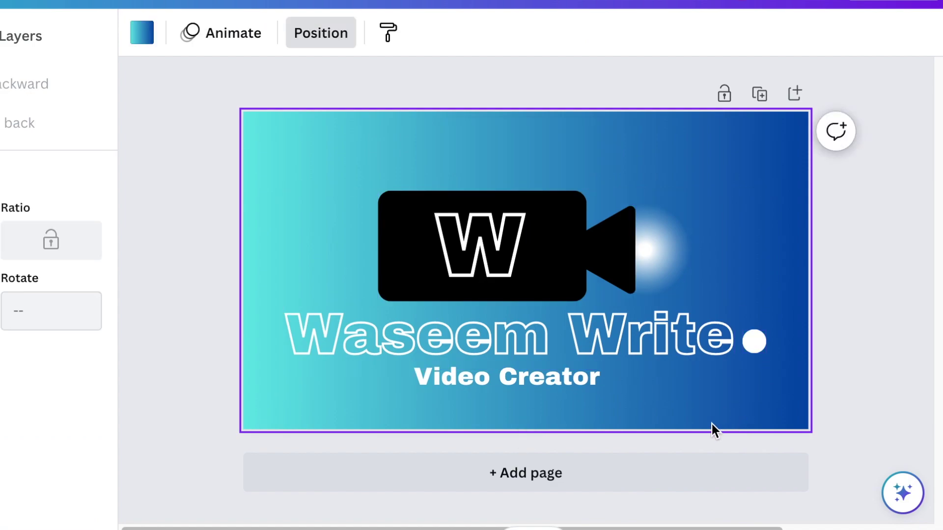
left_click(759, 347)
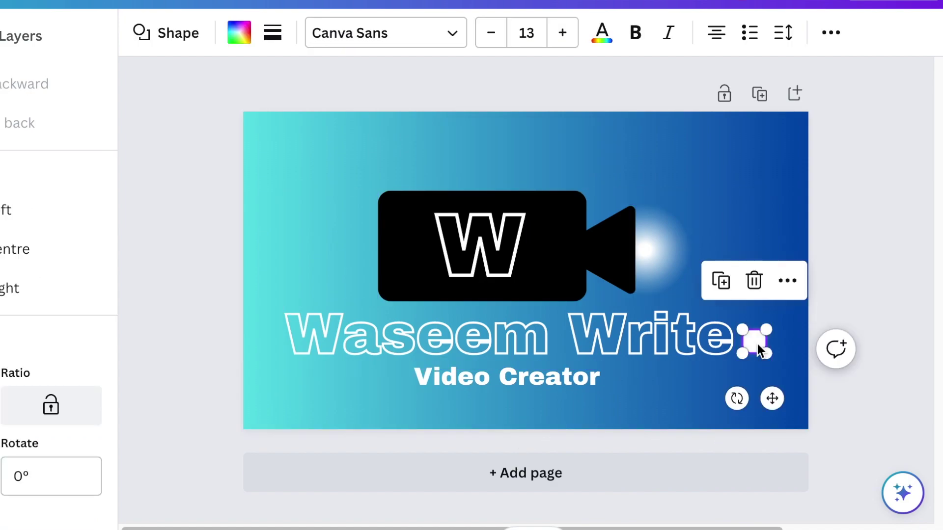
left_click(701, 401)
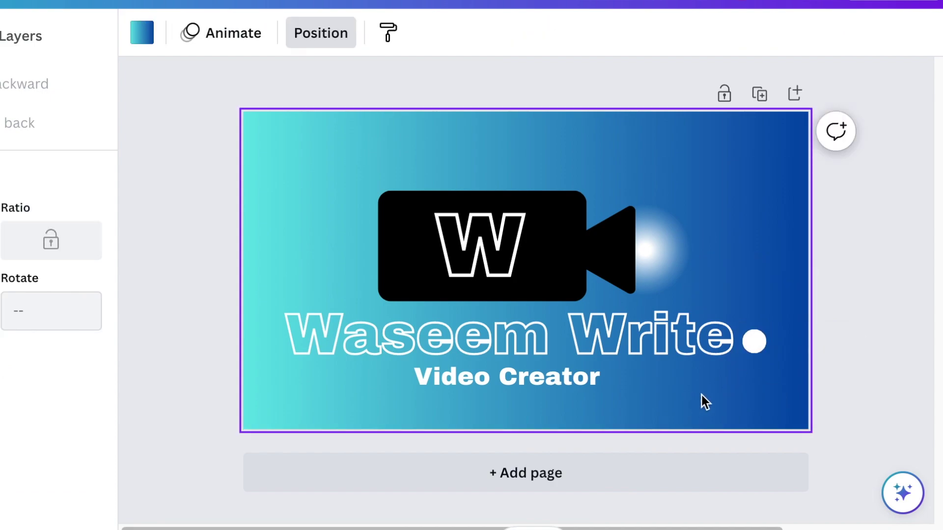
Step: Give the white dot a looping custom motion path, then preview the design full screen
left_click(751, 349)
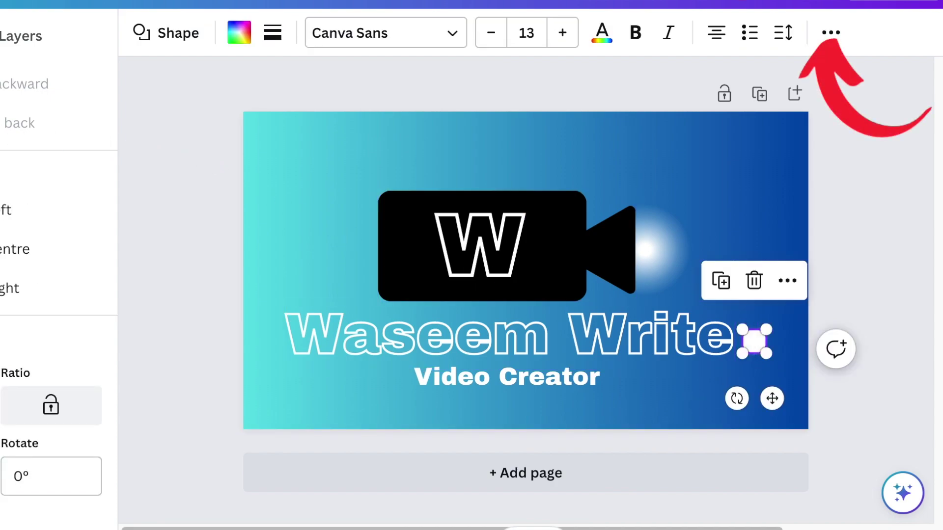
left_click(831, 32)
left_click(604, 85)
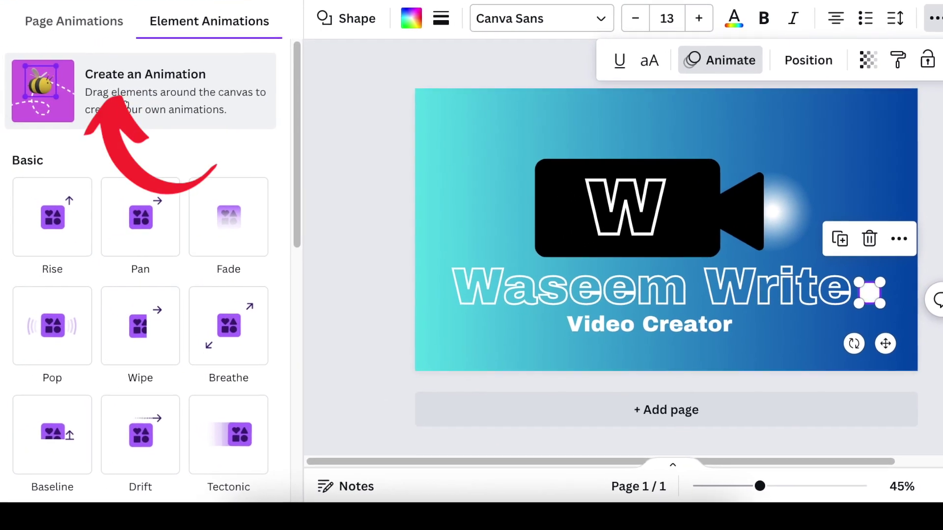
left_click(142, 93)
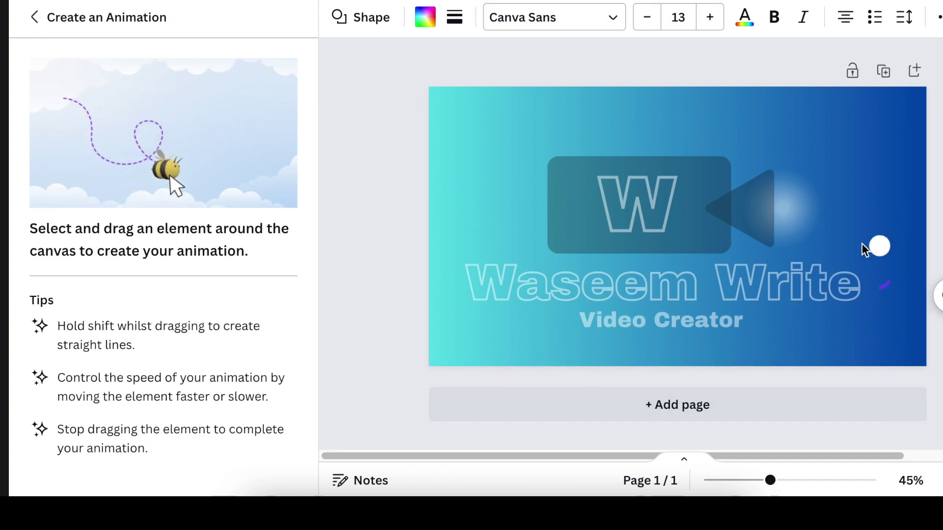
left_click_drag(863, 249, 760, 195)
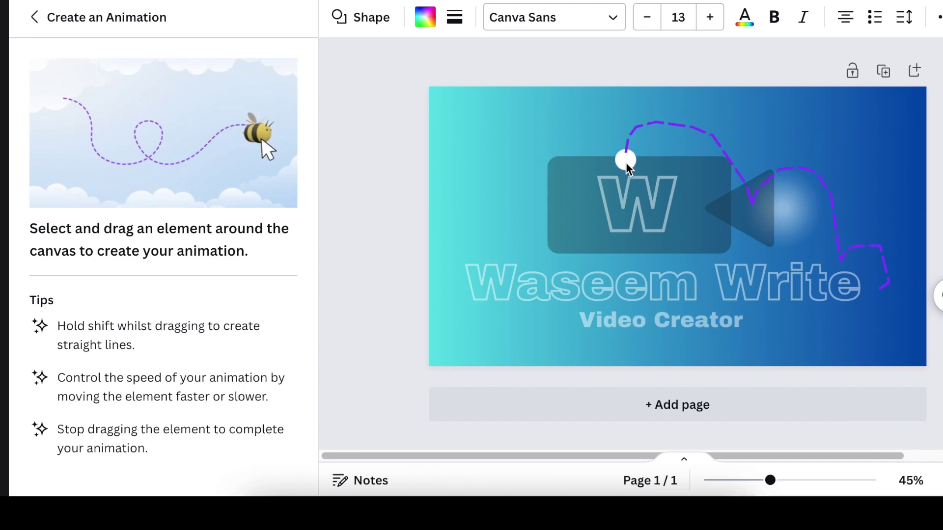
left_click_drag(626, 168, 568, 176)
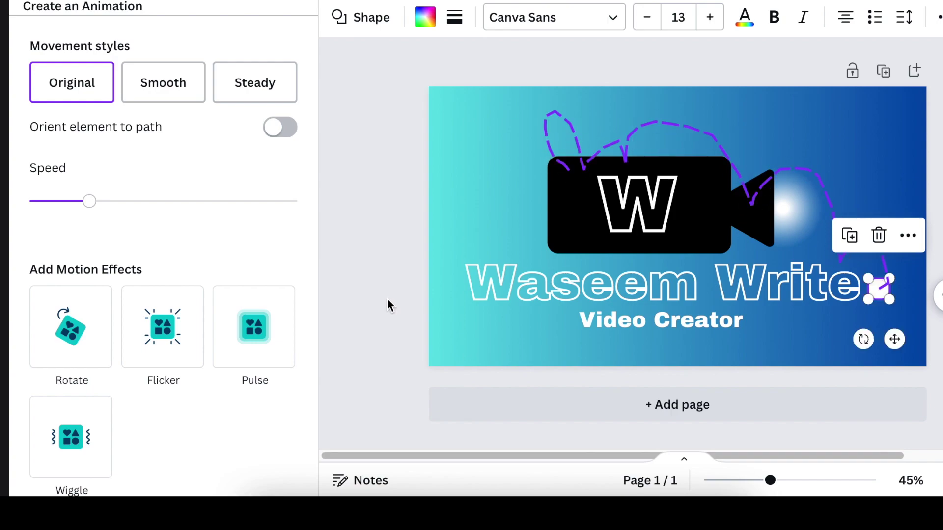
key("ctrl+alt+p")
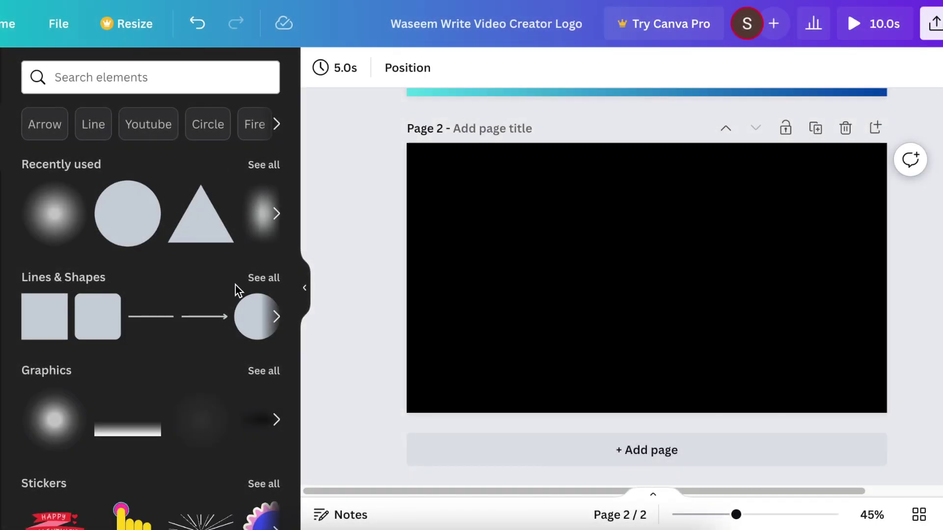
Step: Add a triangle from Lines & Shapes to the centre of page 2
left_click(258, 279)
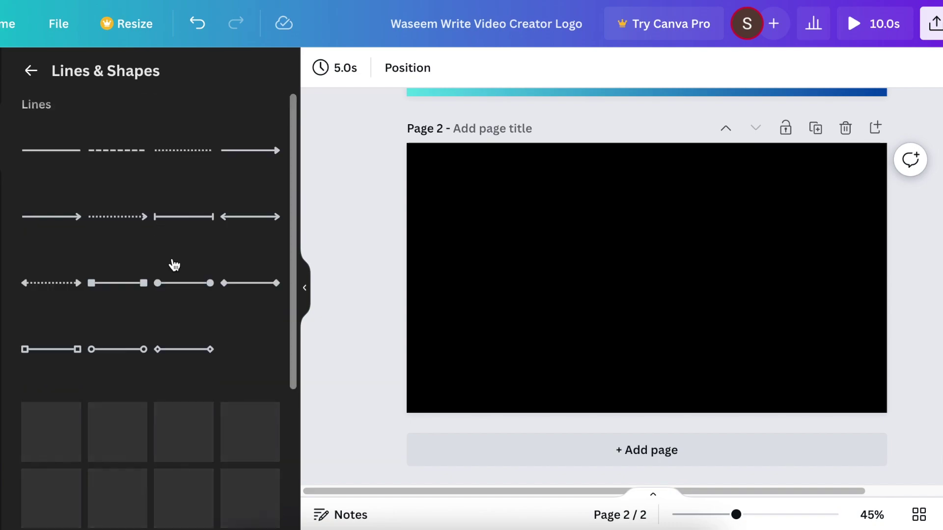
scroll(221, 382, "down", 1)
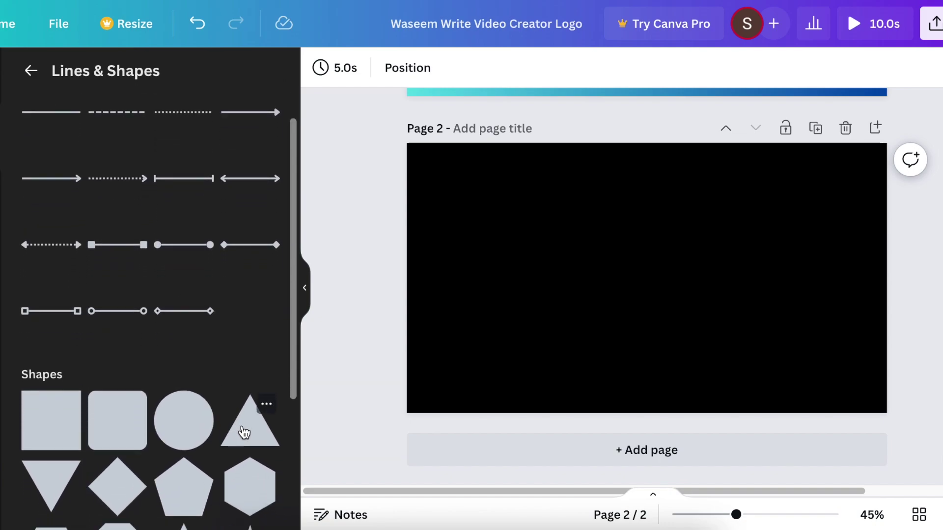
left_click(245, 432)
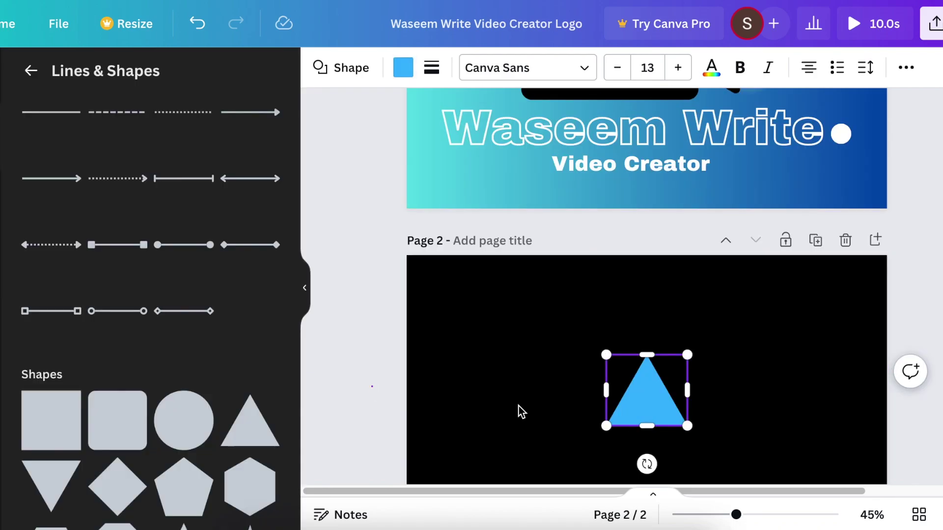
left_click(542, 405)
scroll(543, 402, "down", 3)
Step: Flip the triangle upside down, move it left and enlarge it slightly
left_click(644, 316)
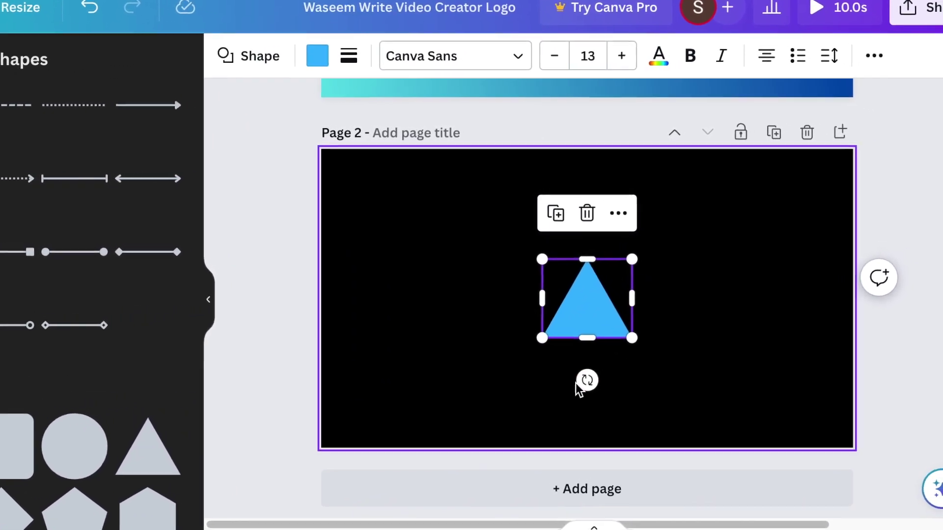
left_click_drag(606, 373, 524, 257)
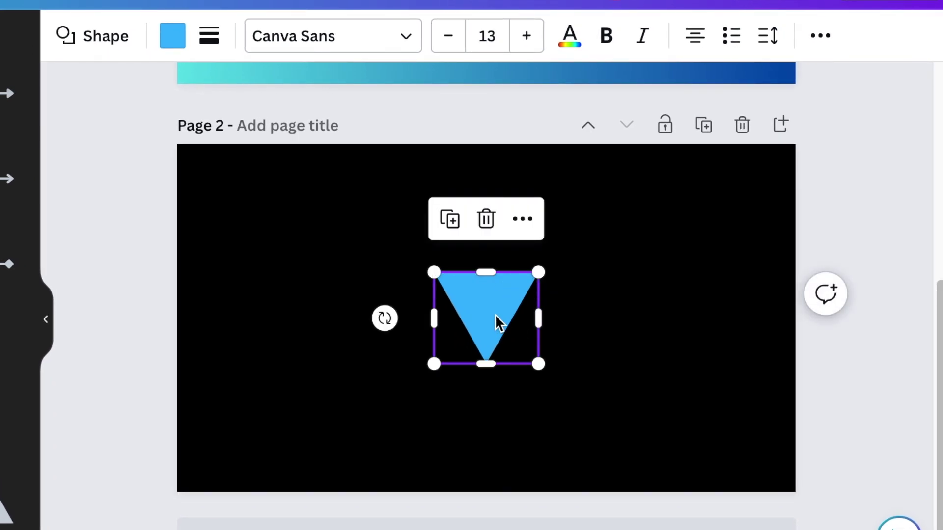
left_click_drag(496, 322, 377, 318)
left_click_drag(418, 361, 466, 414)
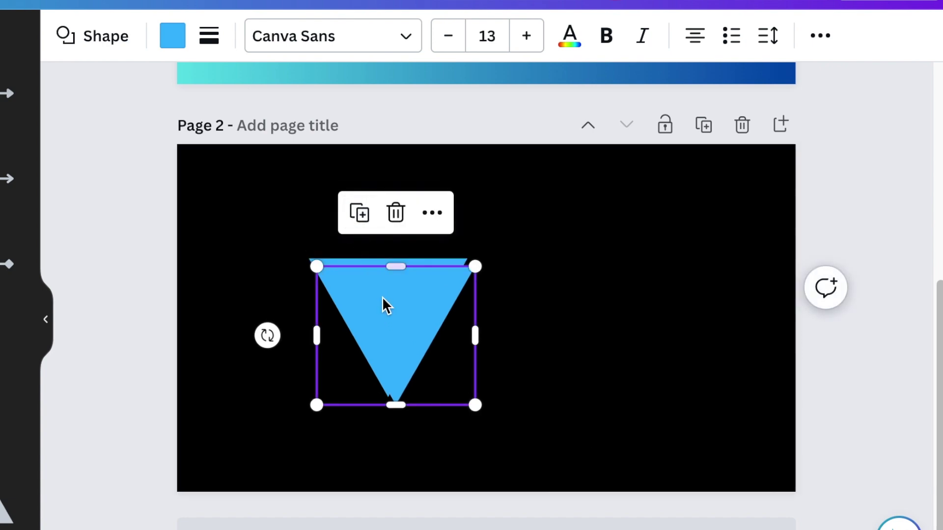
Step: Duplicate the inverted triangle and overlap the copy to its right to form a W
key("ctrl+d")
left_click_drag(395, 327, 458, 318)
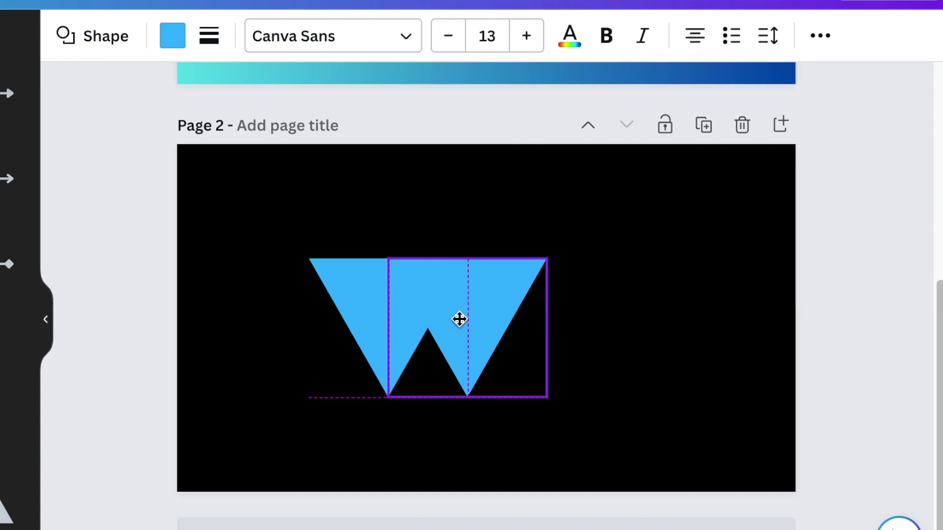
left_click_drag(459, 319, 459, 319)
left_click(267, 430)
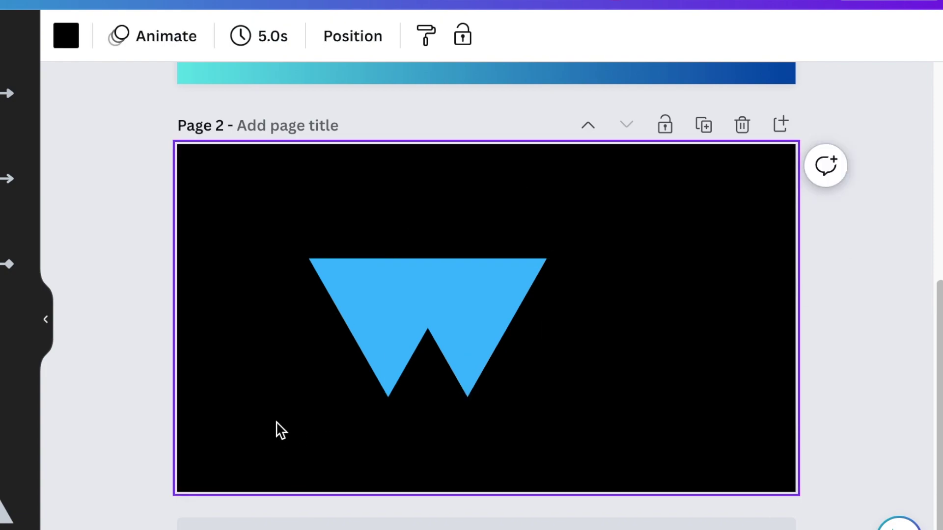
Step: Group both triangles into one W, centre it and enlarge it
left_click_drag(248, 242, 617, 423)
left_click(371, 207)
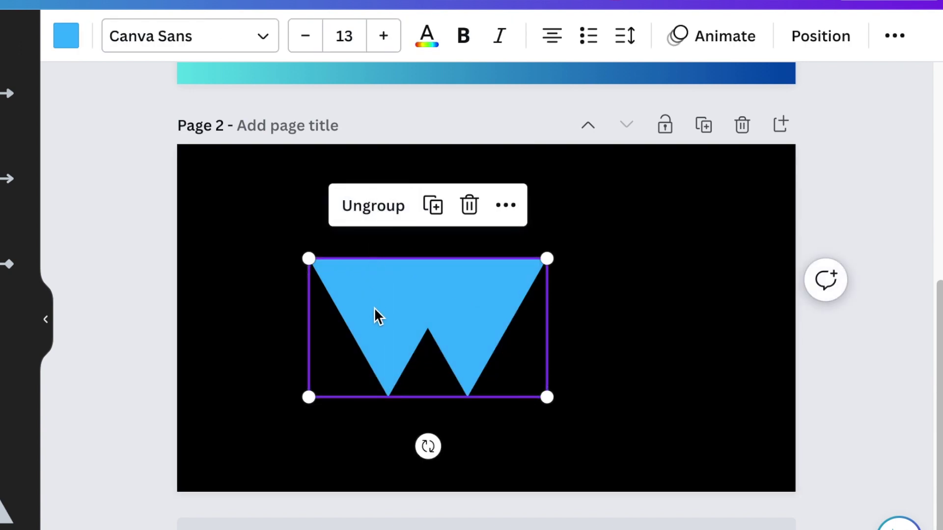
left_click_drag(429, 312, 461, 309)
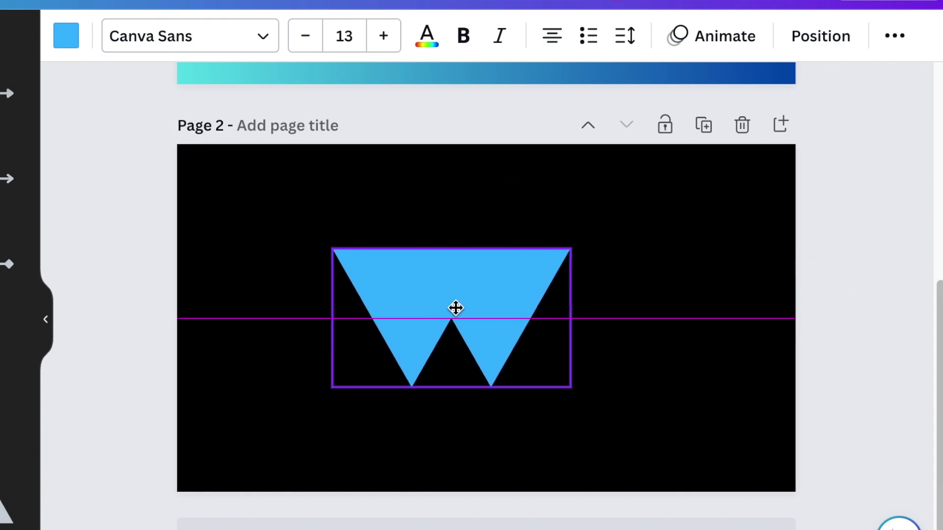
left_click_drag(580, 256, 599, 243)
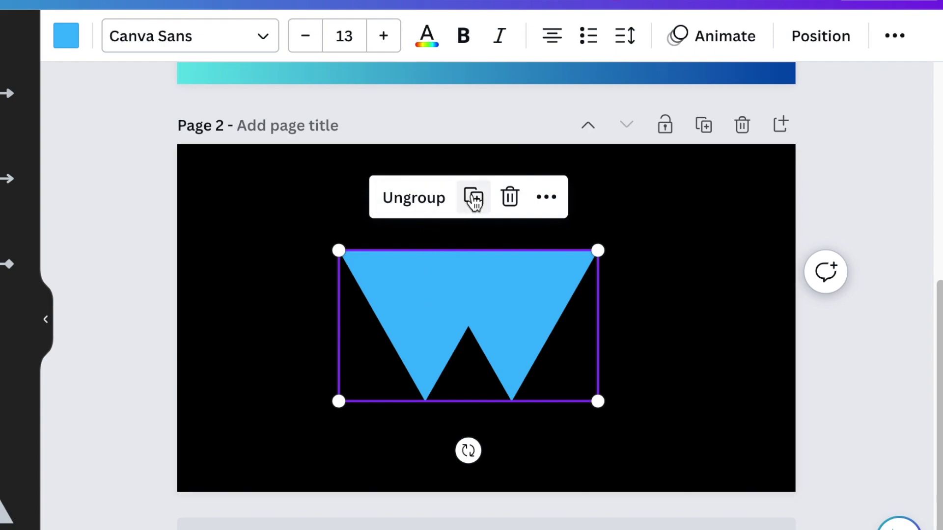
Step: Duplicate the W group, make the copy black, shrink it and shift it up over the blue W
left_click(473, 198)
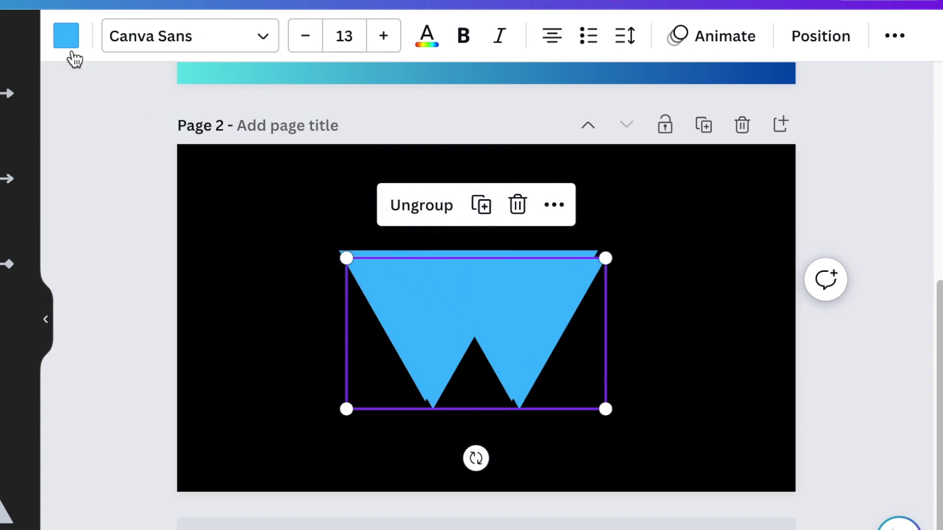
left_click(67, 49)
left_click(7, 147)
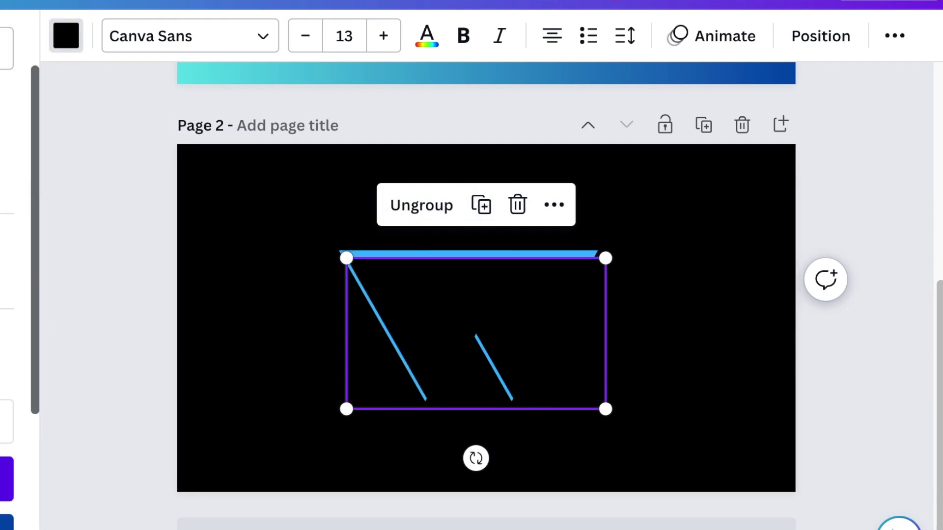
left_click_drag(603, 410, 573, 379)
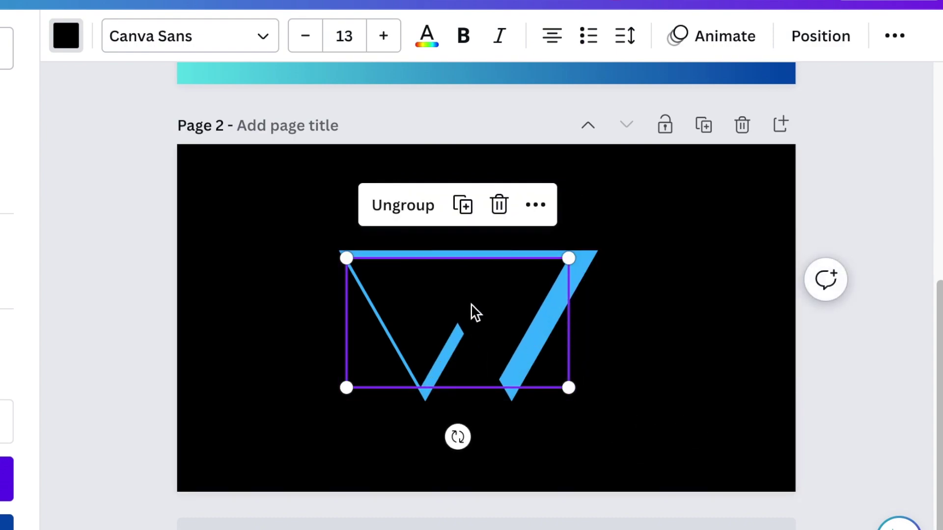
left_click_drag(478, 308, 492, 276)
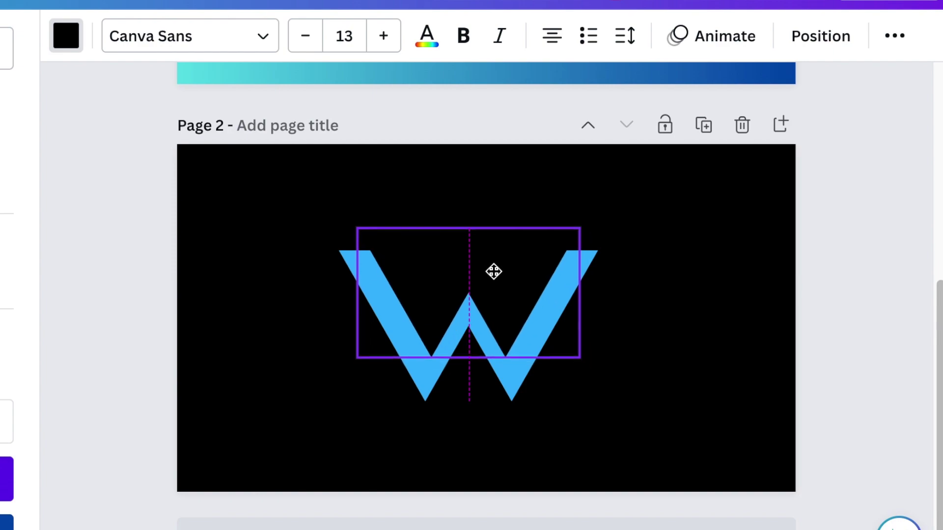
left_click_drag(493, 276, 492, 272)
left_click(696, 410)
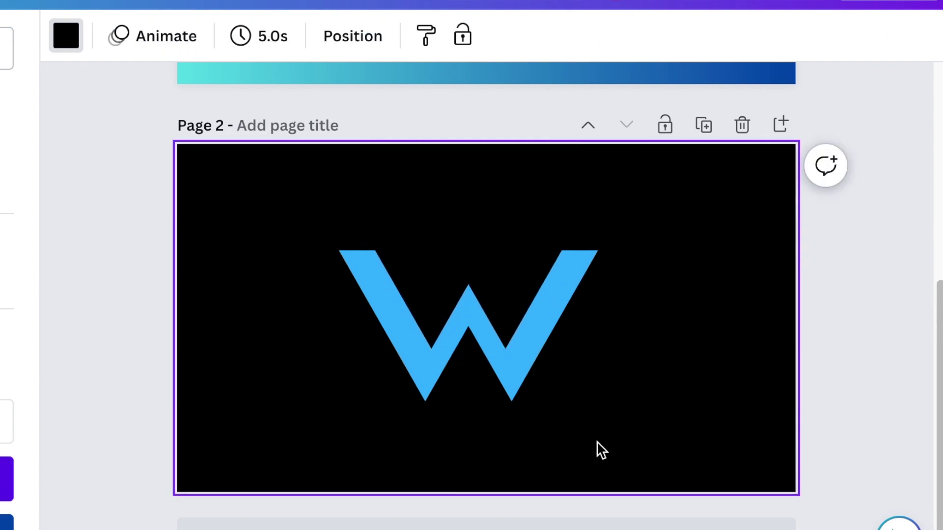
Step: Add a thin black bar, tilted to the W's slant, across the W's middle
key("r")
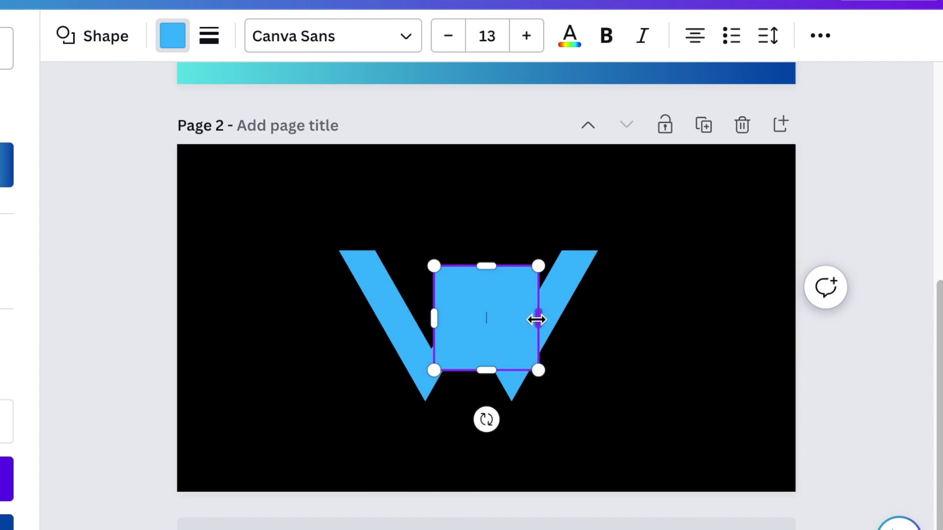
left_click_drag(536, 319, 469, 315)
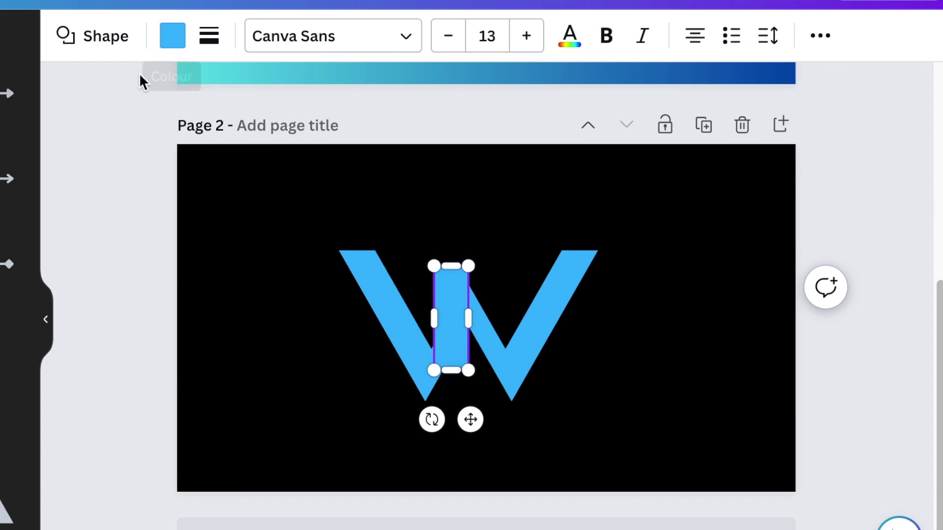
left_click(174, 36)
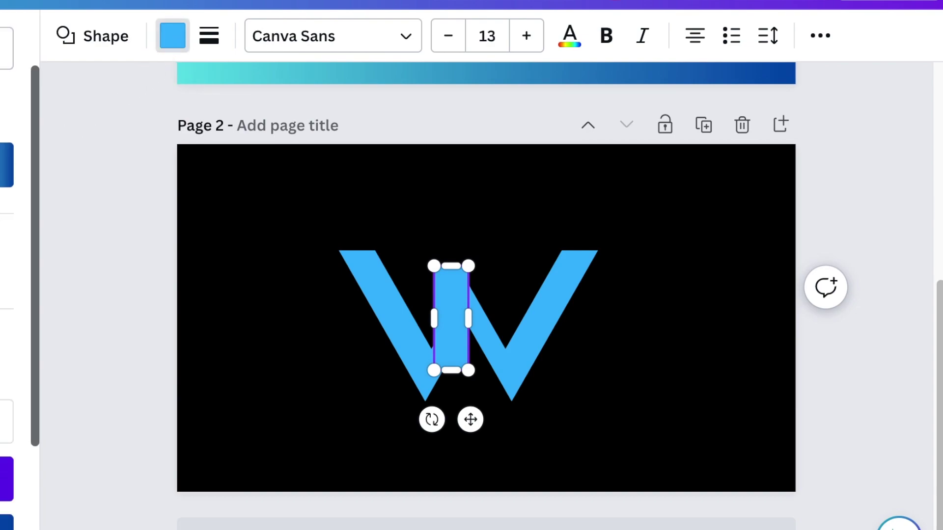
mouse_move(432, 421)
left_mouse_down()
mouse_move(408, 435)
mouse_move(364, 410)
mouse_move(460, 431)
mouse_move(454, 423)
left_mouse_up()
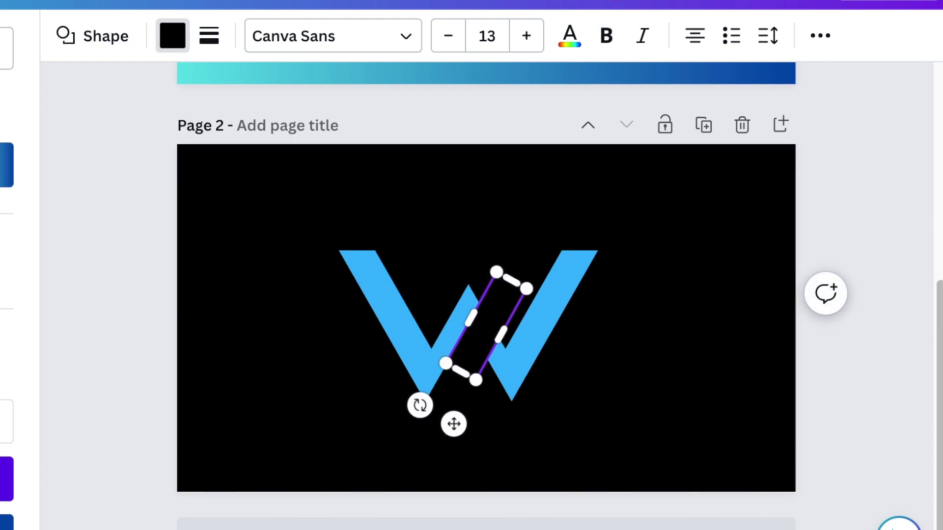
scroll(473, 280, "up", 2)
scroll(473, 279, "up", 1)
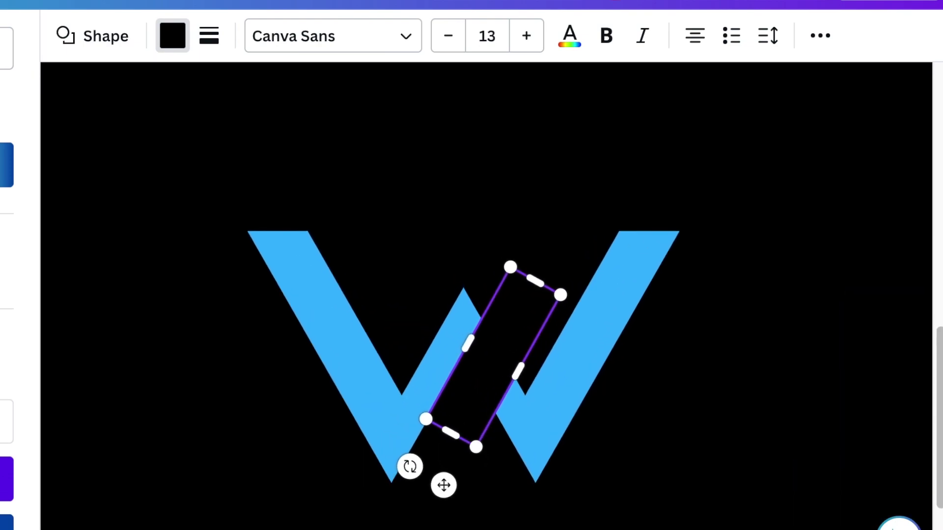
scroll(473, 280, "up", 1)
scroll(473, 279, "up", 2)
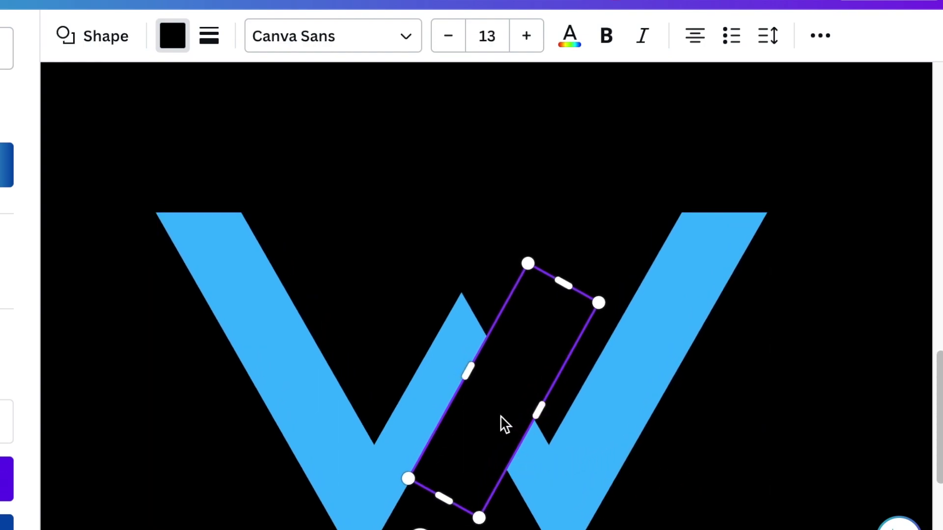
left_click_drag(501, 419, 516, 443)
scroll(456, 276, "up", 1)
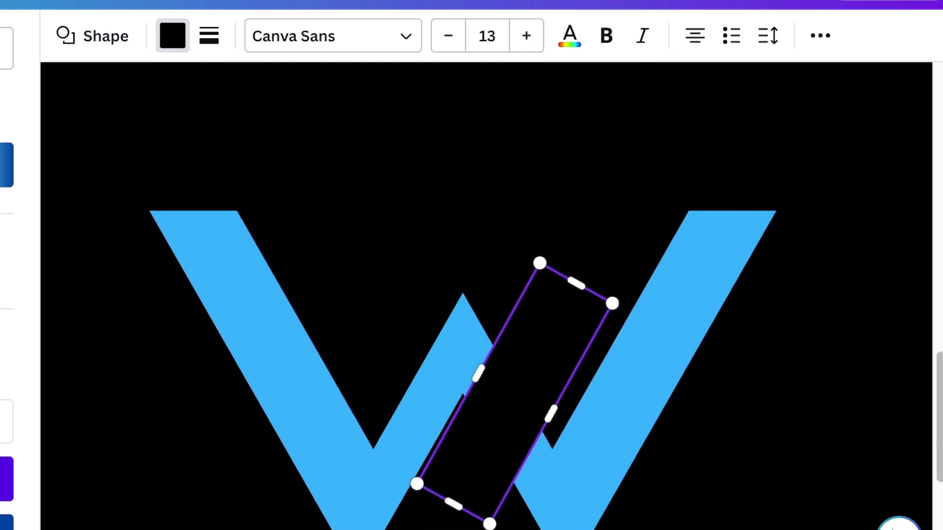
scroll(456, 277, "up", 1)
scroll(457, 276, "up", 1)
scroll(456, 277, "up", 1)
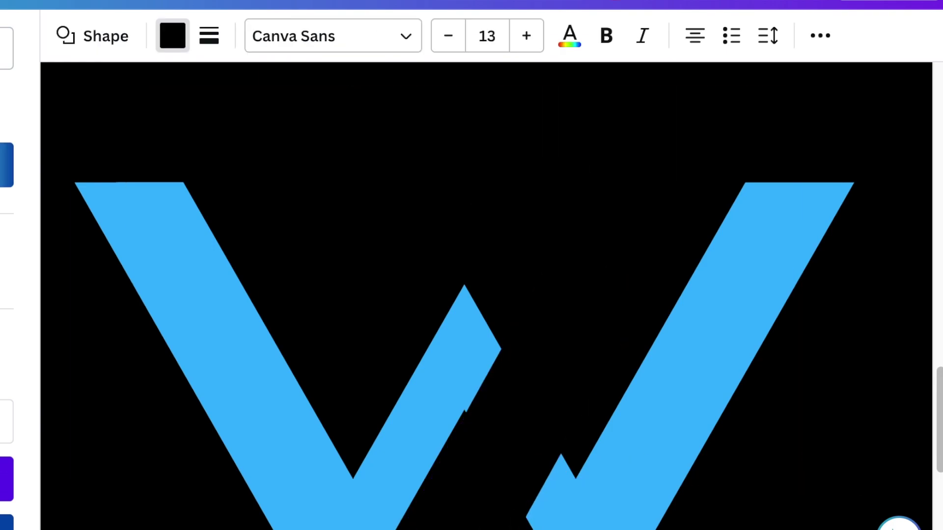
left_click(844, 378)
scroll(557, 316, "down", 2)
left_click_drag(574, 265, 593, 272)
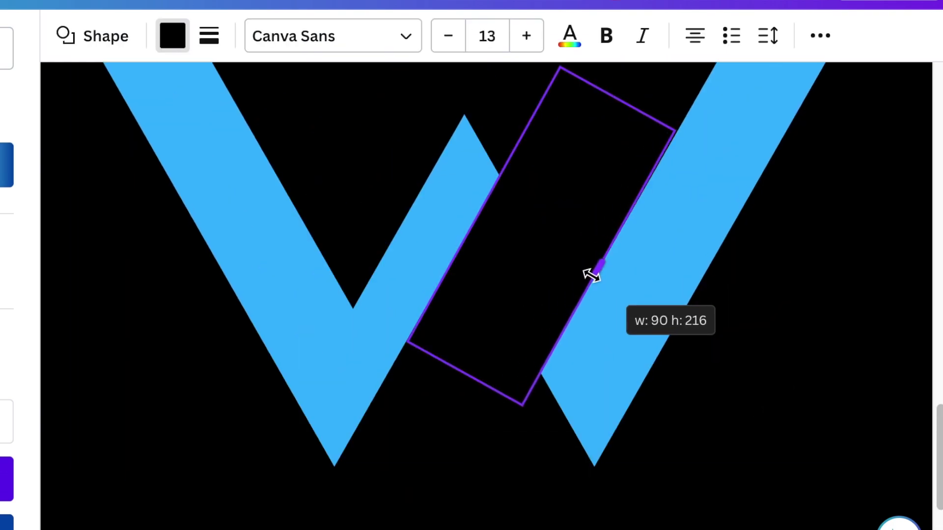
scroll(594, 272, "down", 3)
left_click(725, 401)
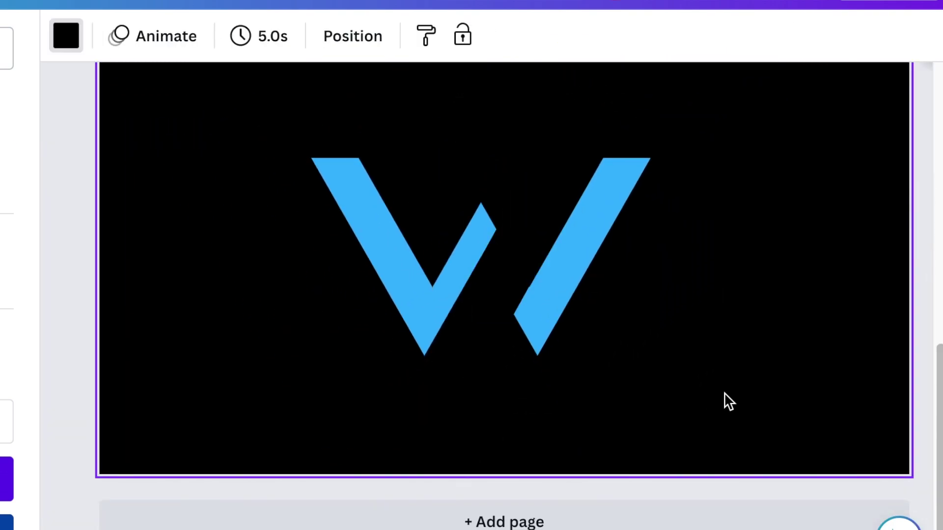
key("l")
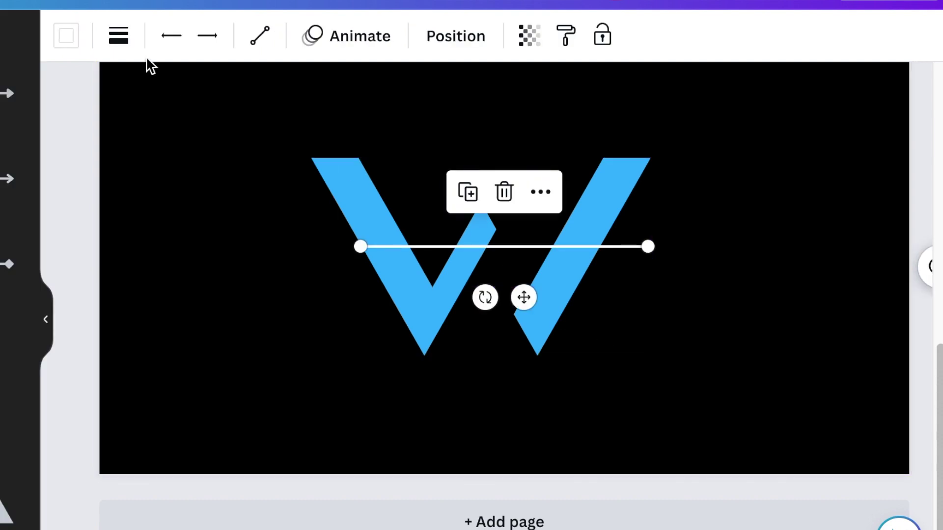
Step: Make the line blue, rotate it to about -59° and extend it through the W's gap
left_click(120, 46)
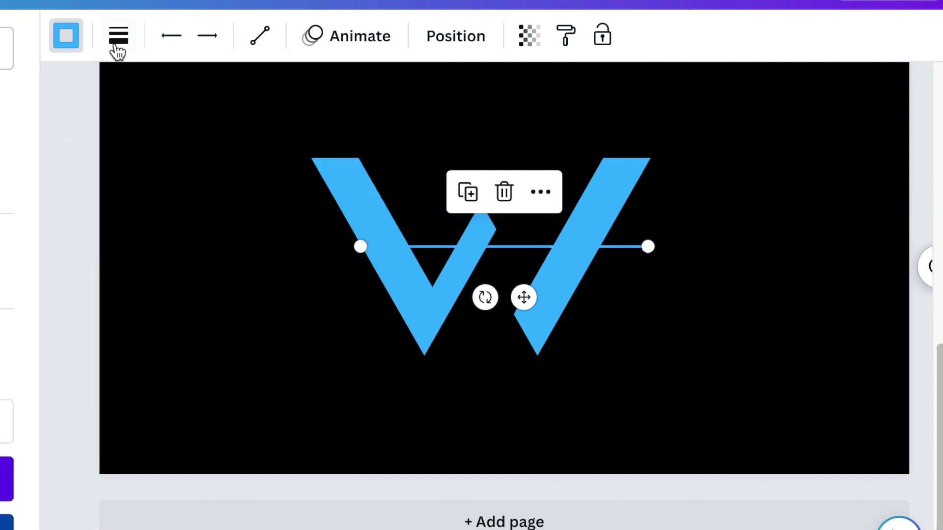
left_click(119, 46)
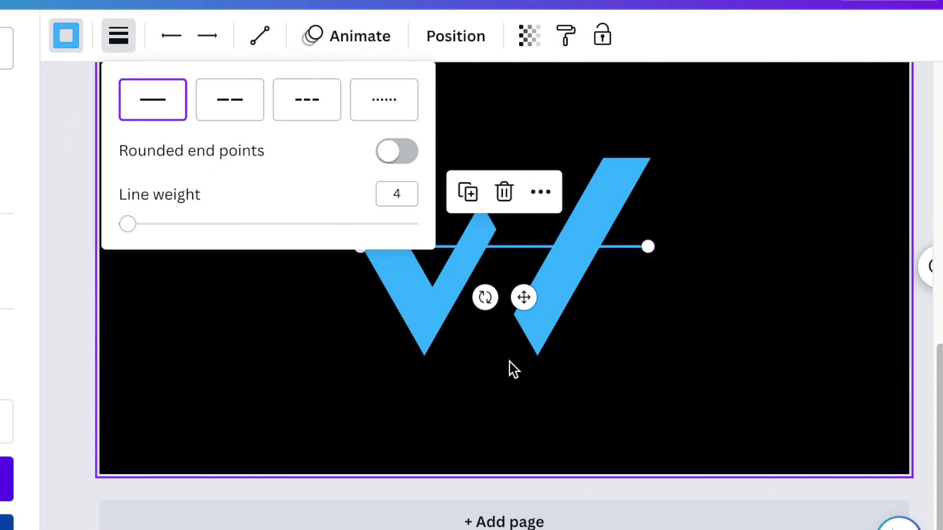
mouse_move(485, 297)
left_mouse_down()
mouse_move(538, 273)
mouse_move(535, 266)
left_mouse_up()
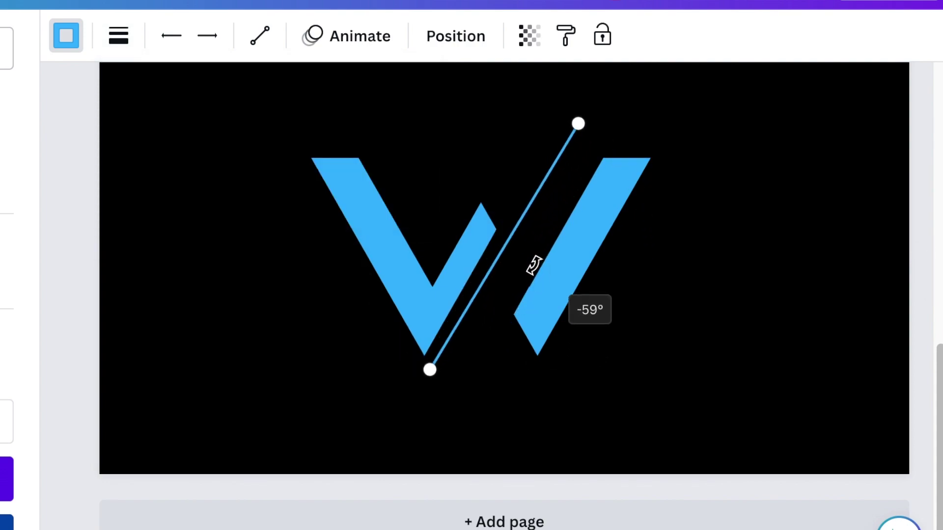
left_click_drag(535, 266, 553, 252)
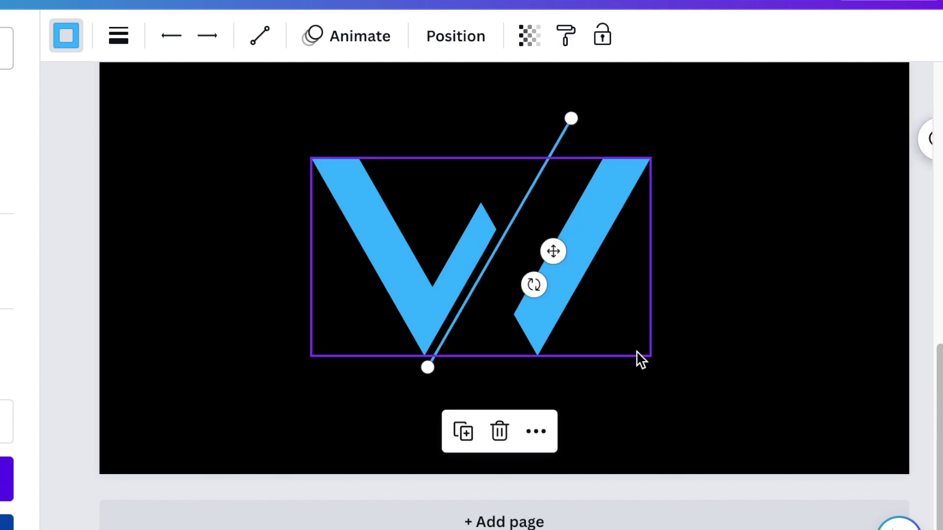
scroll(703, 421, "up", 1)
scroll(704, 422, "up", 3)
left_click_drag(539, 274, 529, 261)
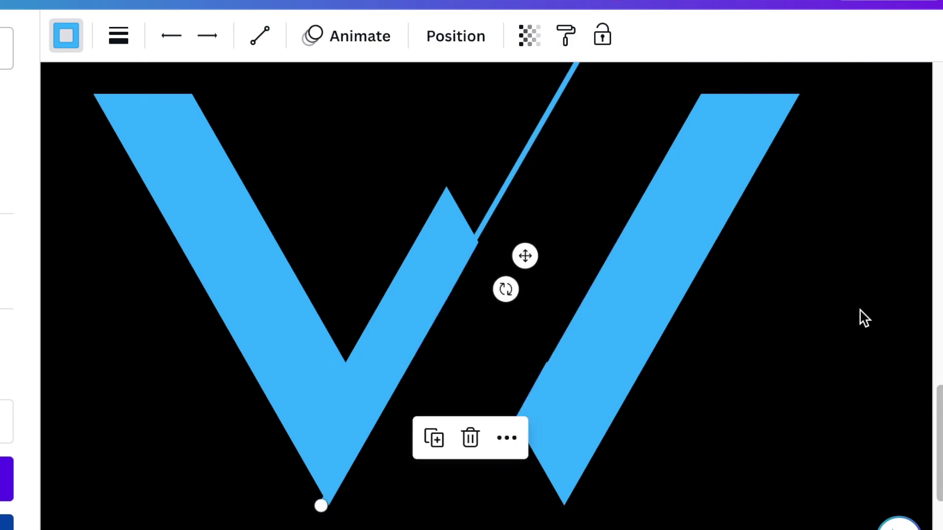
left_click_drag(320, 505, 339, 478)
scroll(497, 281, "down", 3)
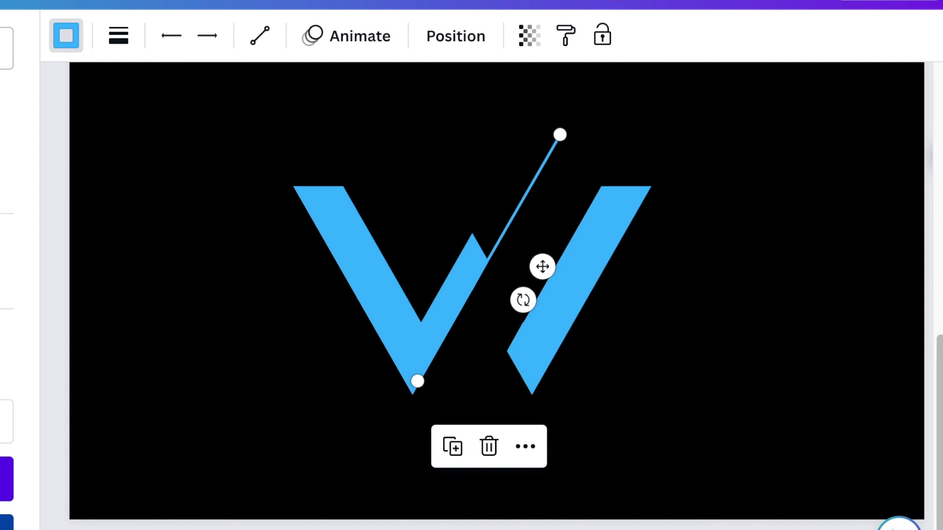
left_click_drag(468, 401, 566, 326)
left_click(722, 379)
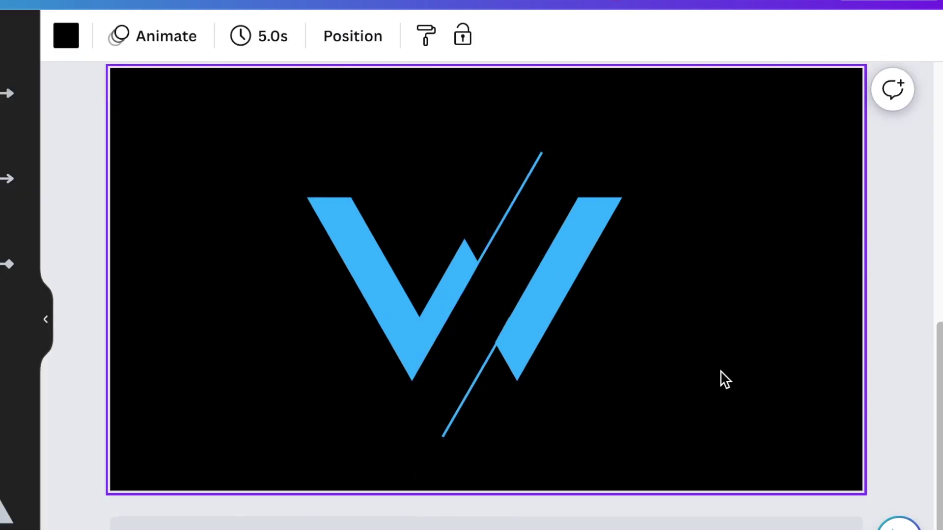
Step: Group all logo elements and move the logo up
key("ctrl+a")
key("ctrl+g")
left_click_drag(572, 268, 592, 218)
left_click(730, 414)
Step: Add 'WASEEM WRITE' below the logo in large Nourd Bold with wide letter spacing
left_click(486, 280)
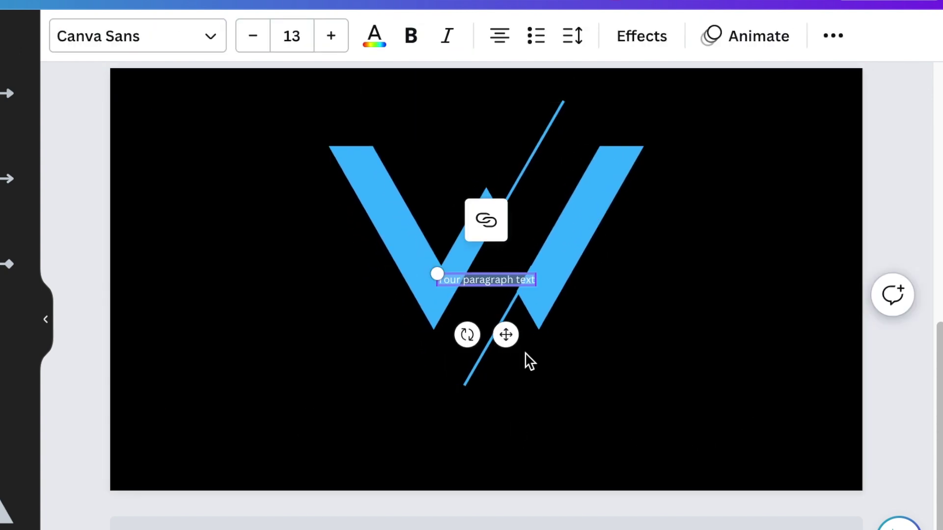
left_click_drag(505, 334, 522, 462)
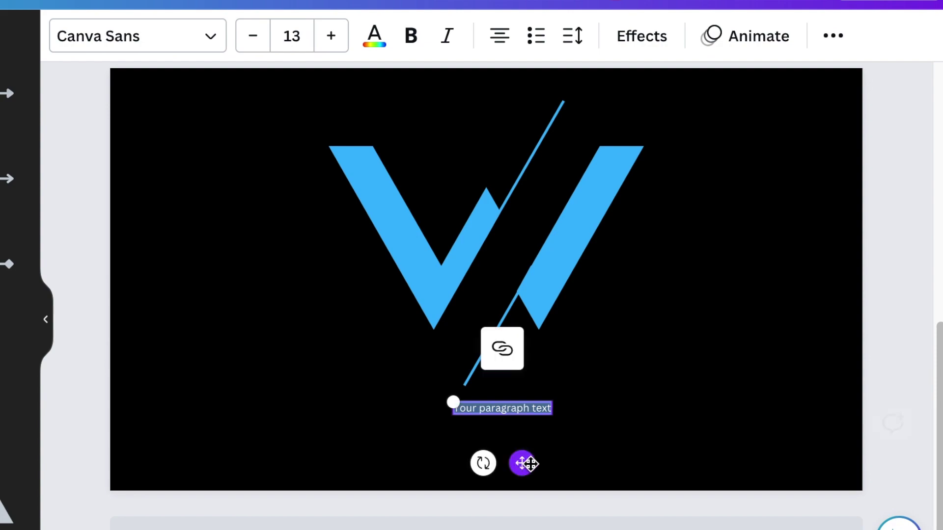
type("WASEEM WRITE")
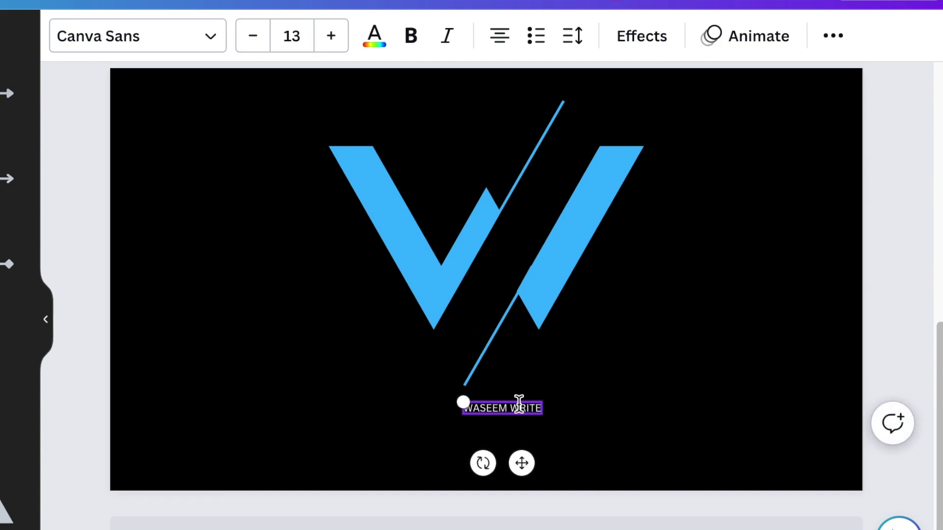
left_click(12, 409)
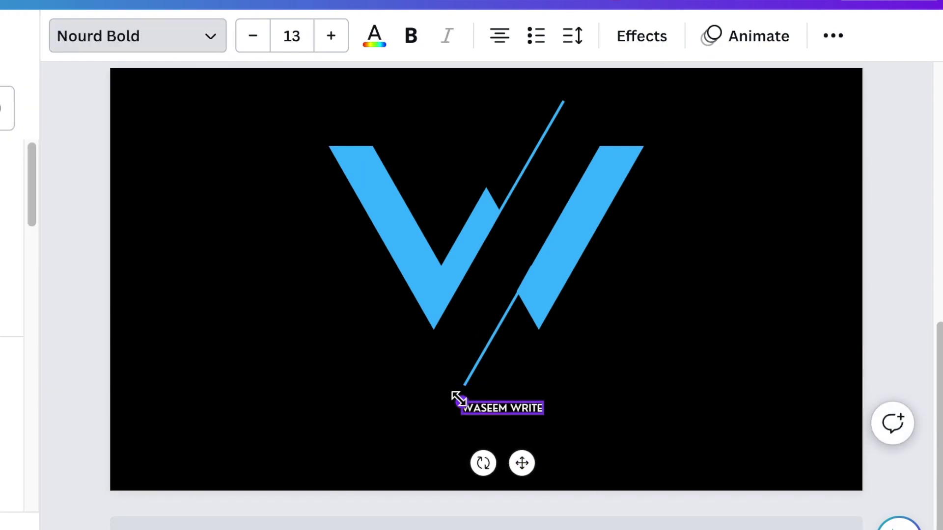
left_click_drag(458, 399, 143, 354)
left_click_drag(342, 442, 518, 493)
left_click(572, 36)
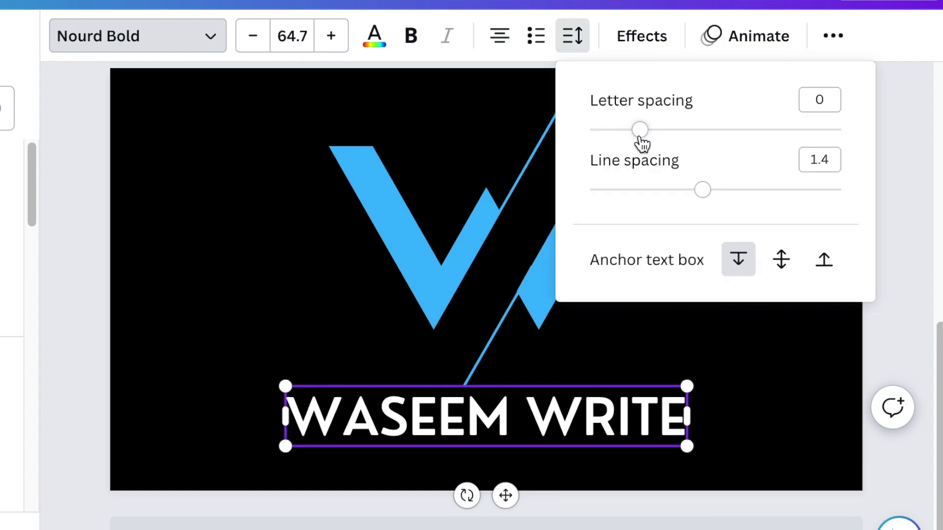
left_click_drag(640, 127, 707, 130)
left_click(802, 403)
Step: Add a 'Video Creations' tagline beneath in blue italic Playfair Display
key("t")
left_click_drag(522, 286, 521, 459)
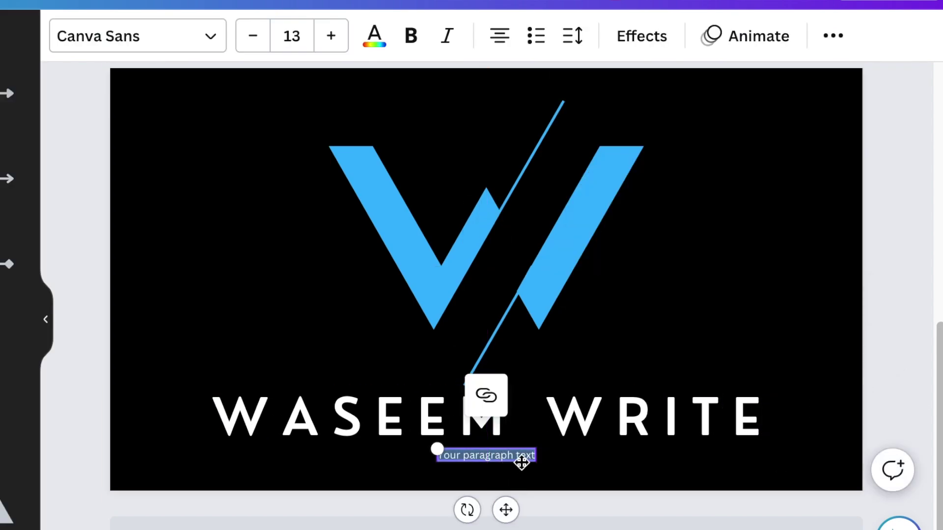
type("Video Creations")
left_click_drag(374, 438, 358, 439)
left_click_drag(492, 525, 504, 524)
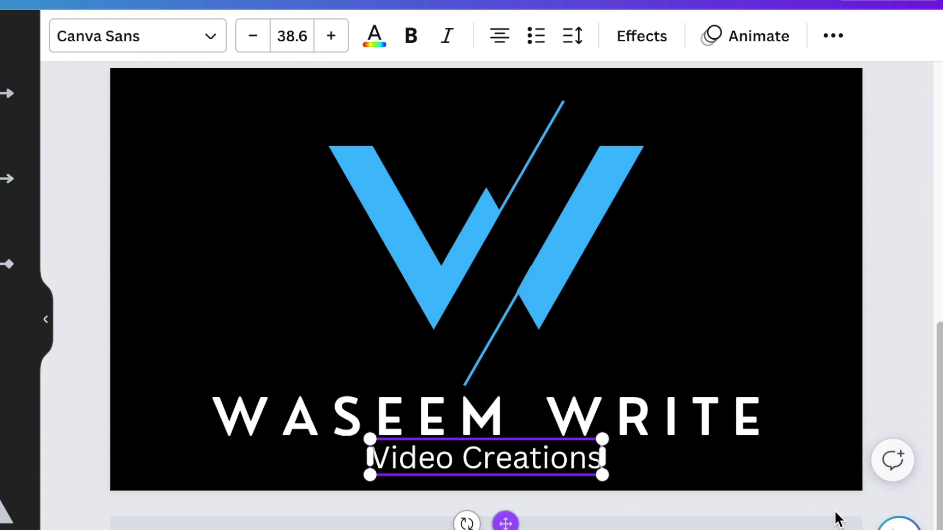
left_click(5, 119)
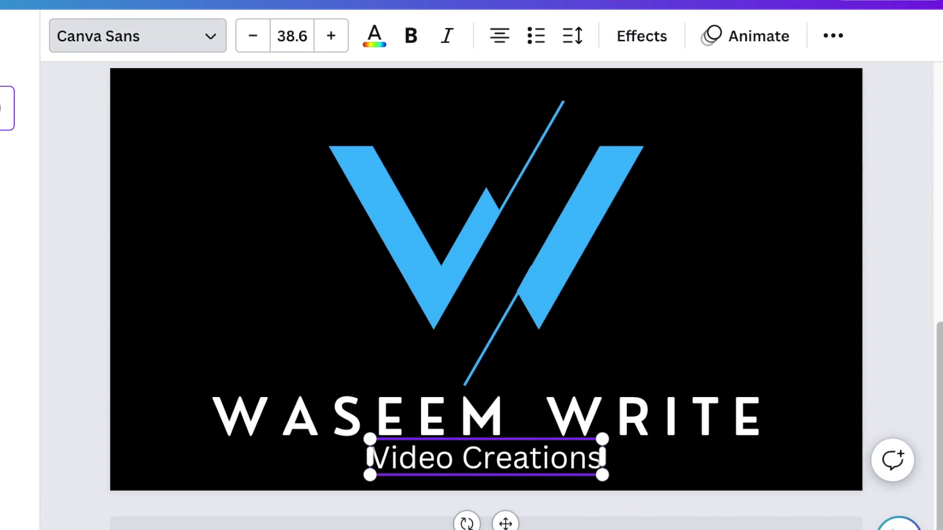
left_click(8, 219)
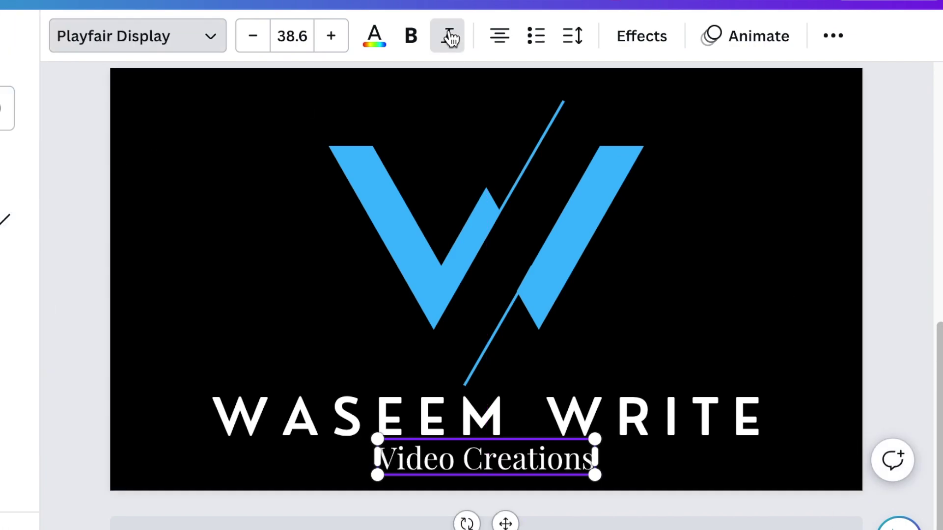
left_click(451, 39)
left_click(226, 312)
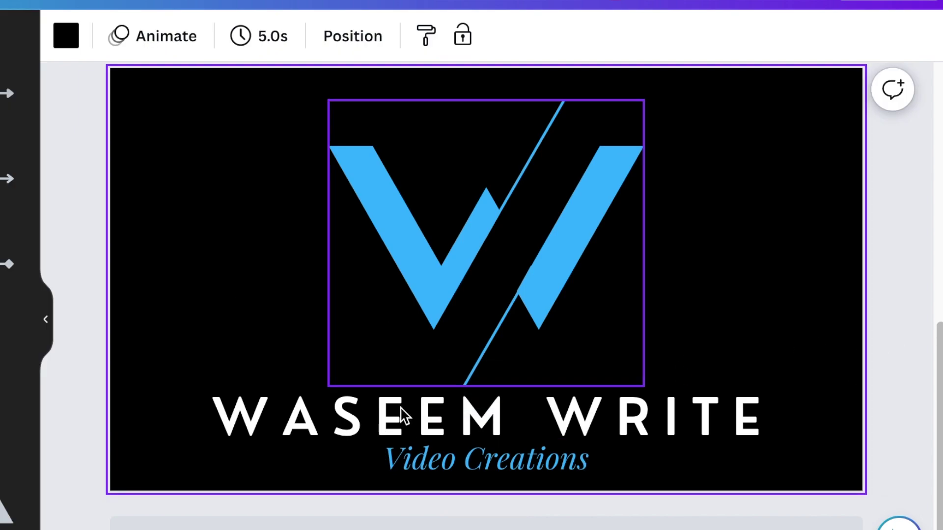
Step: Add a small red circle to the right of WRITE
key("c")
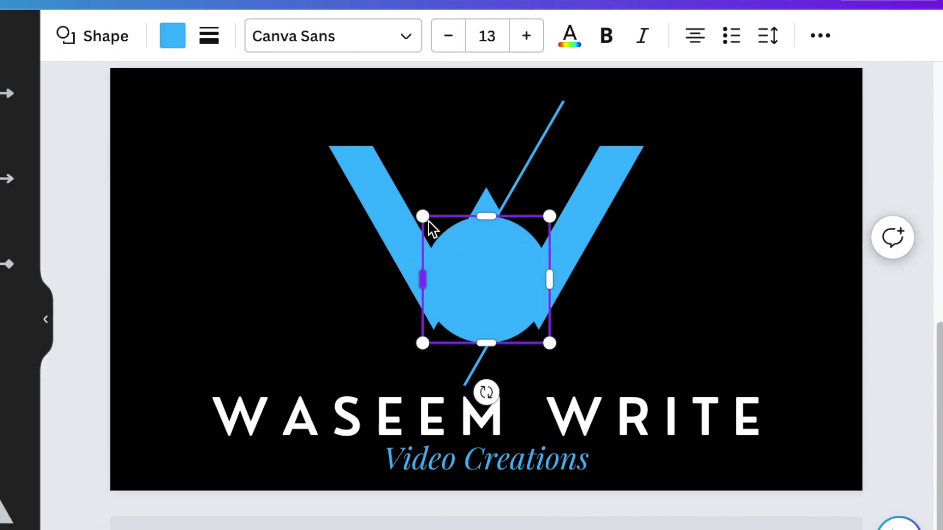
left_click_drag(430, 228, 501, 295)
left_click_drag(543, 390, 832, 491)
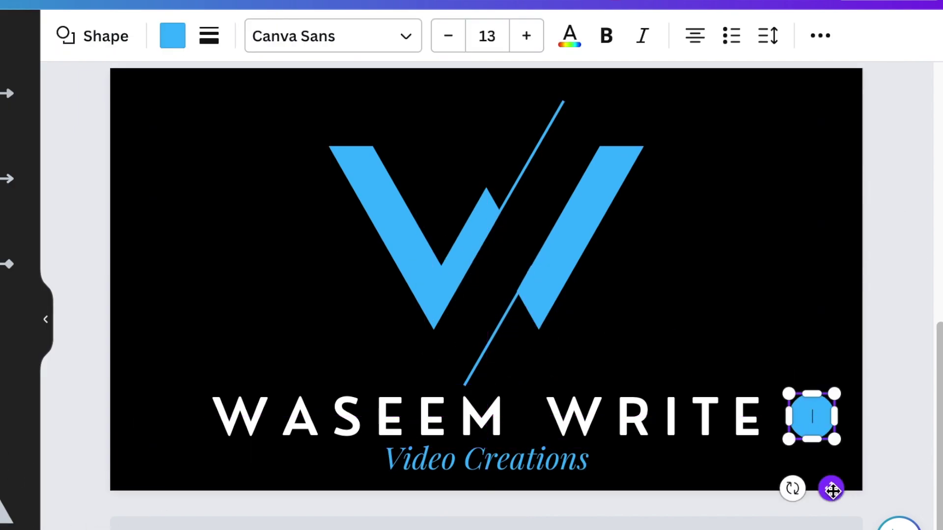
left_click(179, 39)
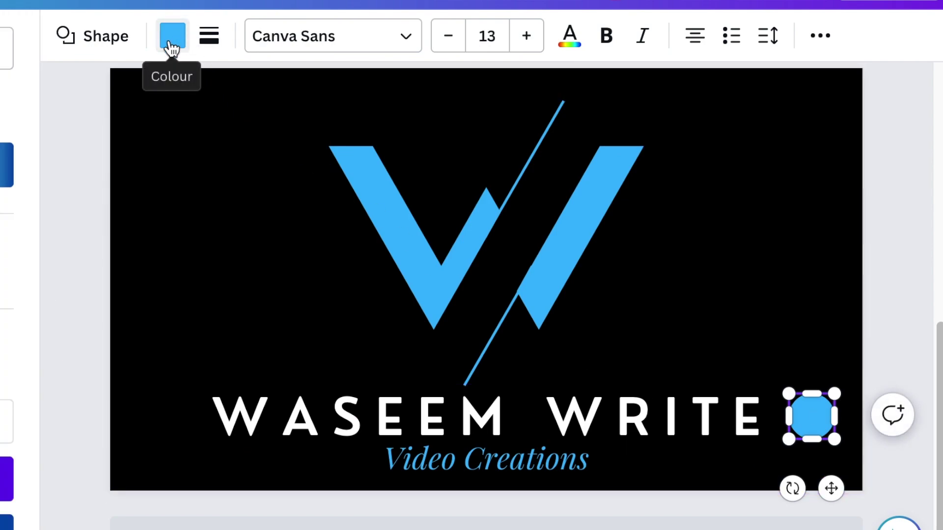
left_click(188, 309)
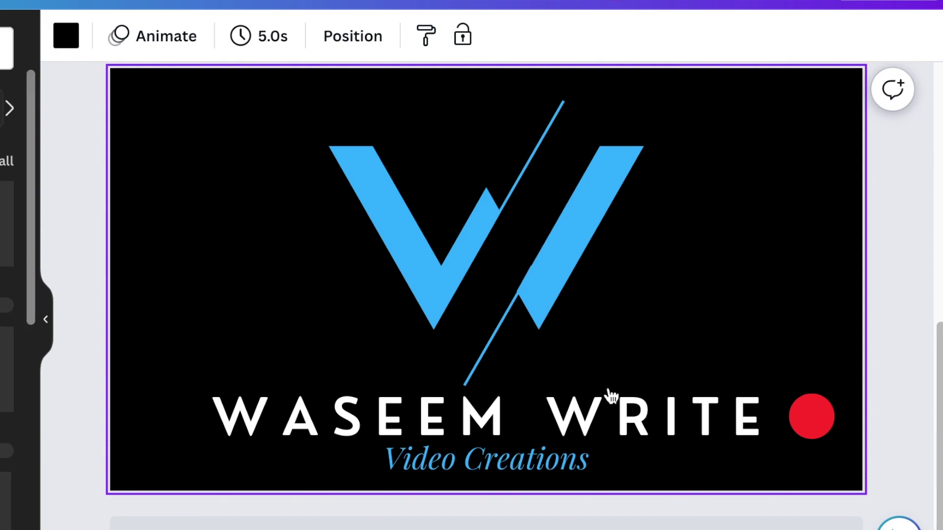
Step: Add a small white triangle pointing sideways on the red circle as a play symbol
left_click(7, 221)
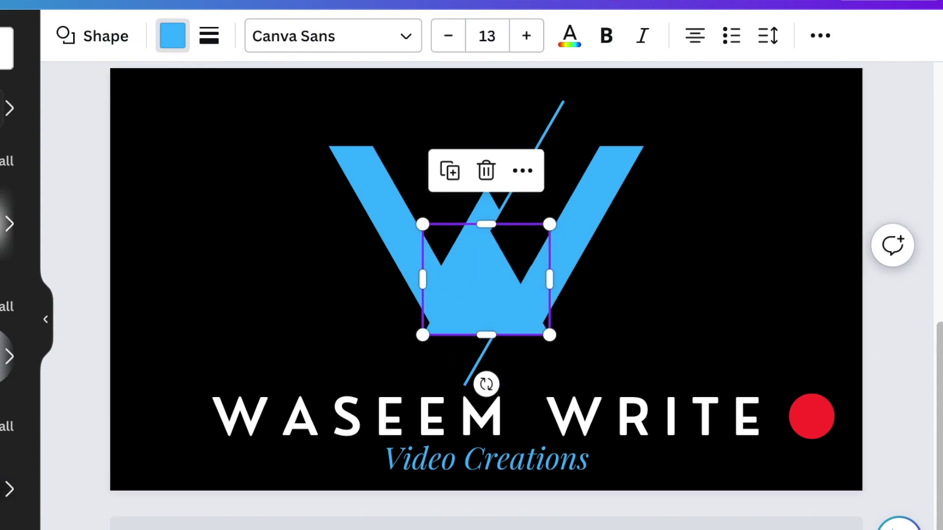
left_click(172, 36)
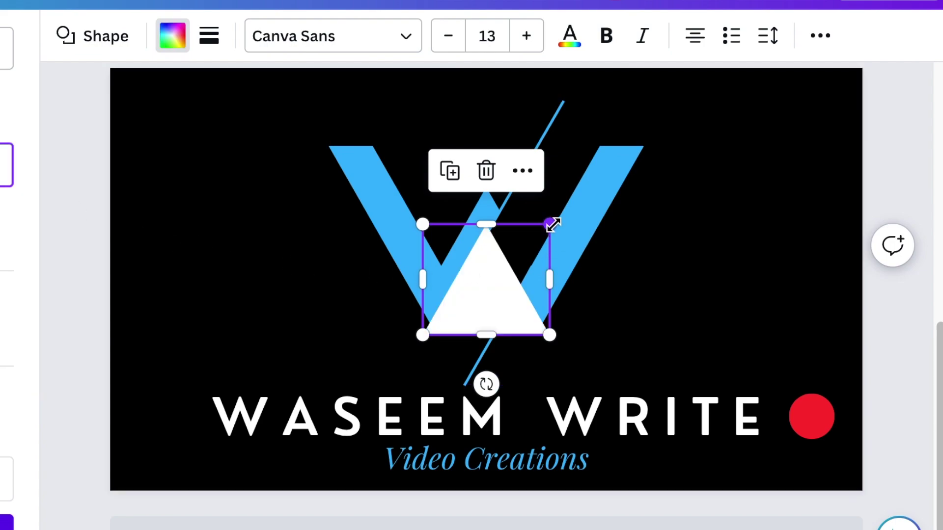
left_click_drag(549, 224, 478, 333)
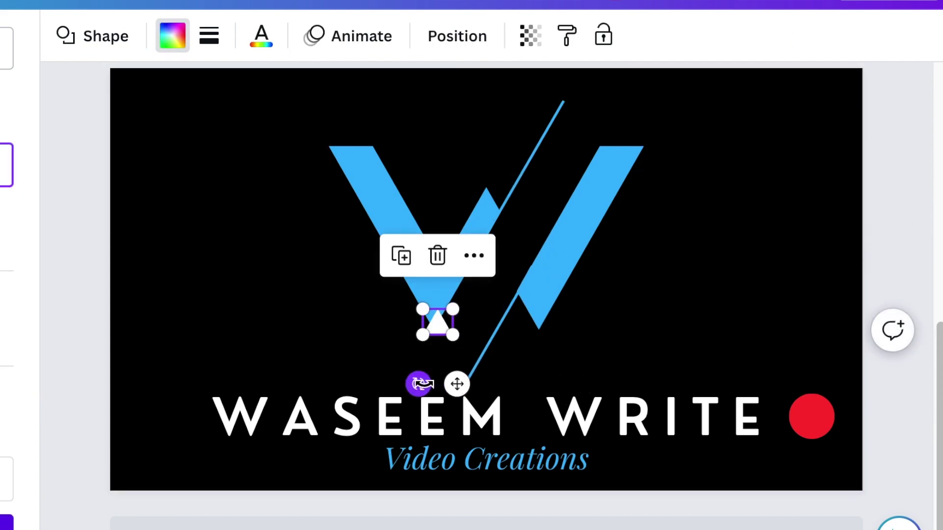
left_click_drag(420, 383, 364, 317)
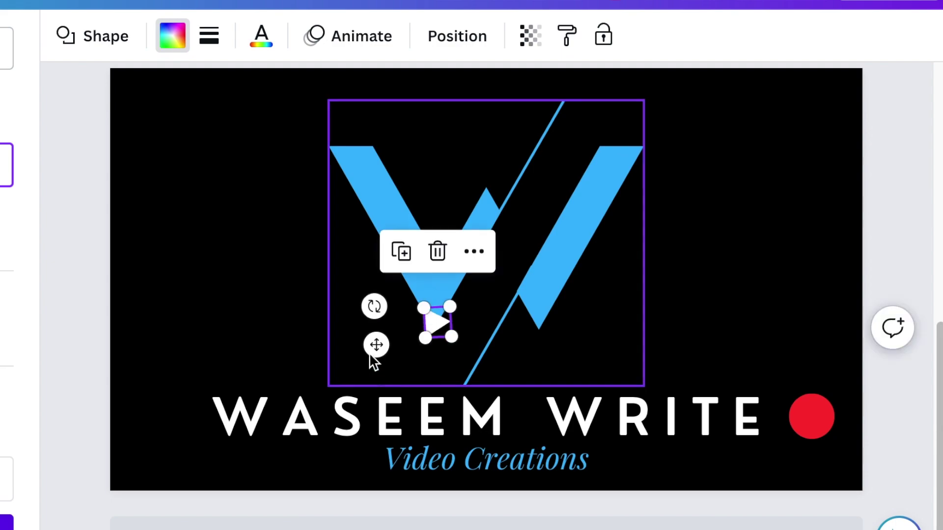
mouse_move(437, 323)
left_mouse_down()
mouse_move(826, 479)
mouse_move(748, 438)
left_mouse_up()
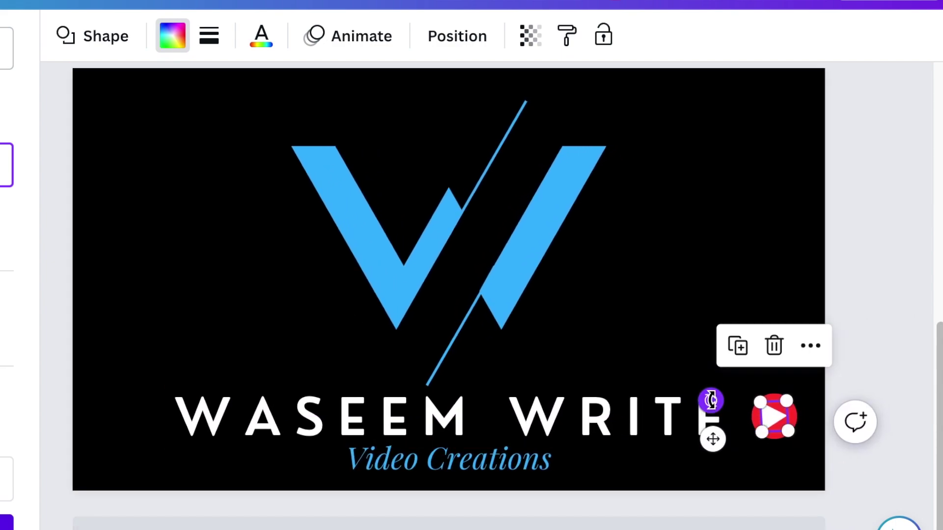
left_click_drag(711, 399, 793, 480)
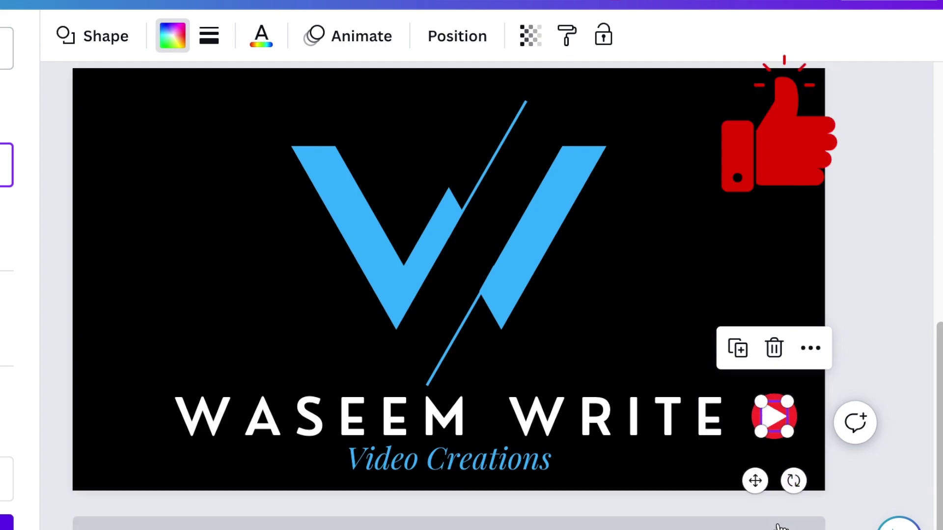
scroll(782, 525, "right", 2)
scroll(782, 524, "right", 2)
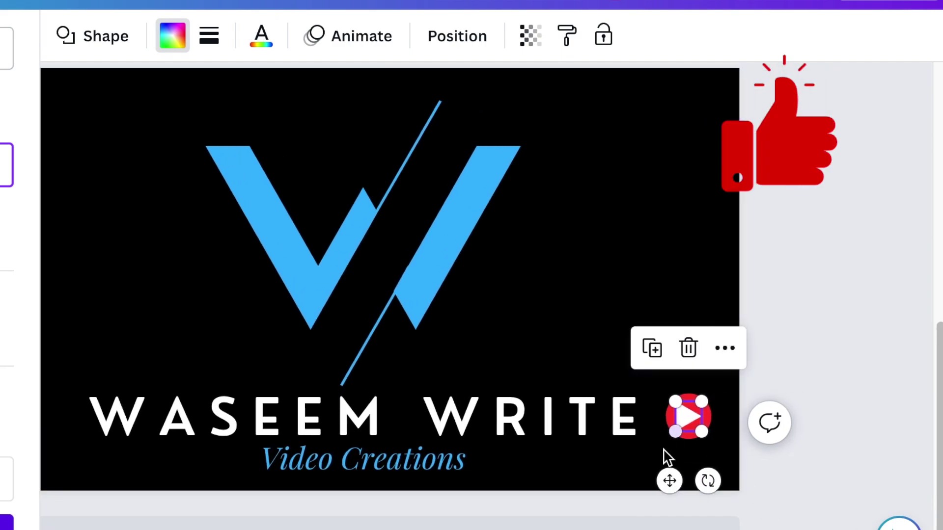
Step: Resize the red play icon beside the WASEEM WRITE title
left_click(626, 466)
left_click(690, 431)
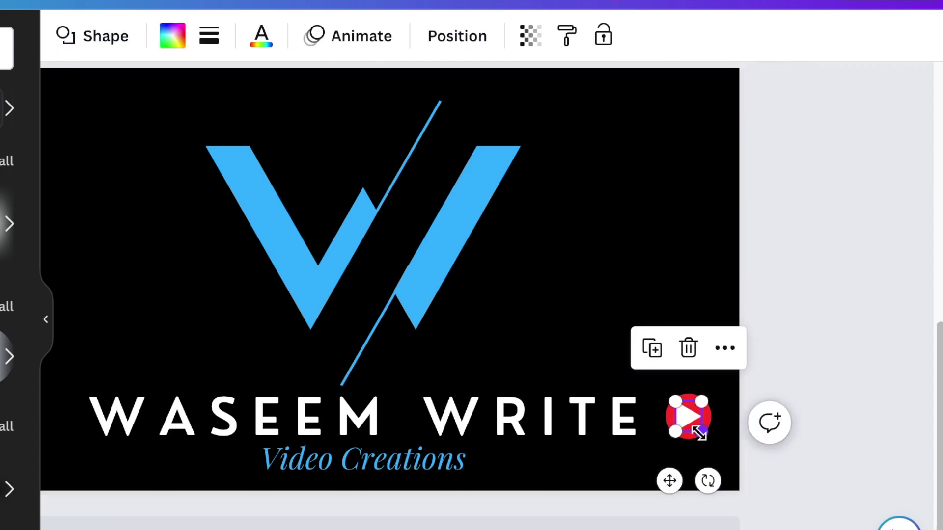
left_click_drag(699, 433, 688, 417)
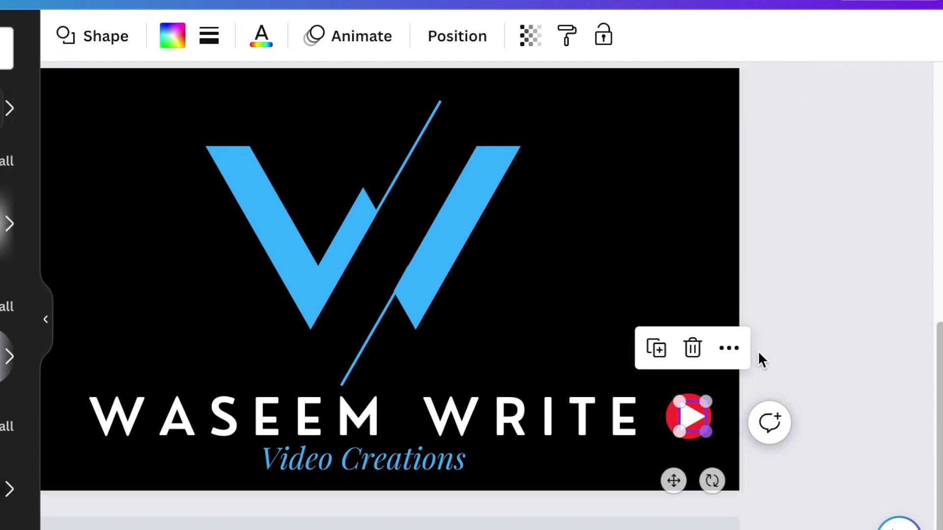
left_click(640, 254)
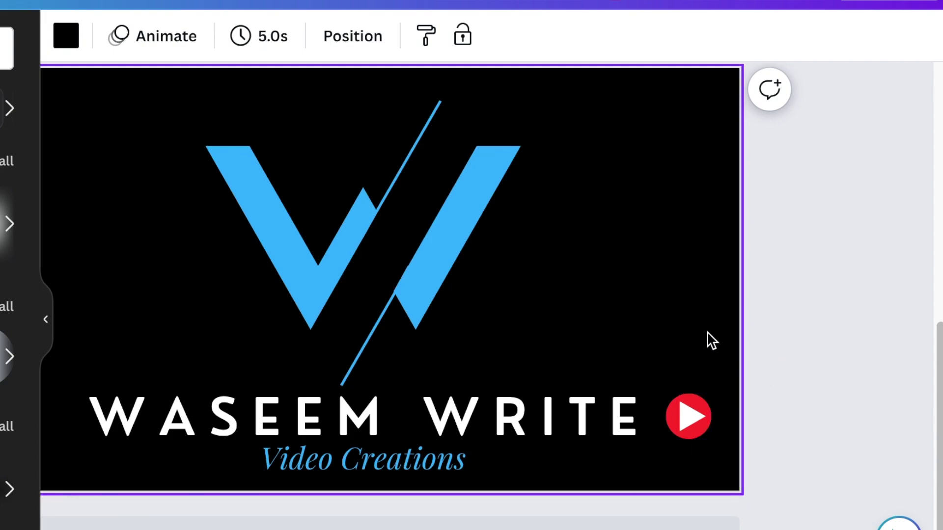
Step: Group the red circle and white triangle into one play icon, then zoom out
left_click_drag(679, 466, 660, 391)
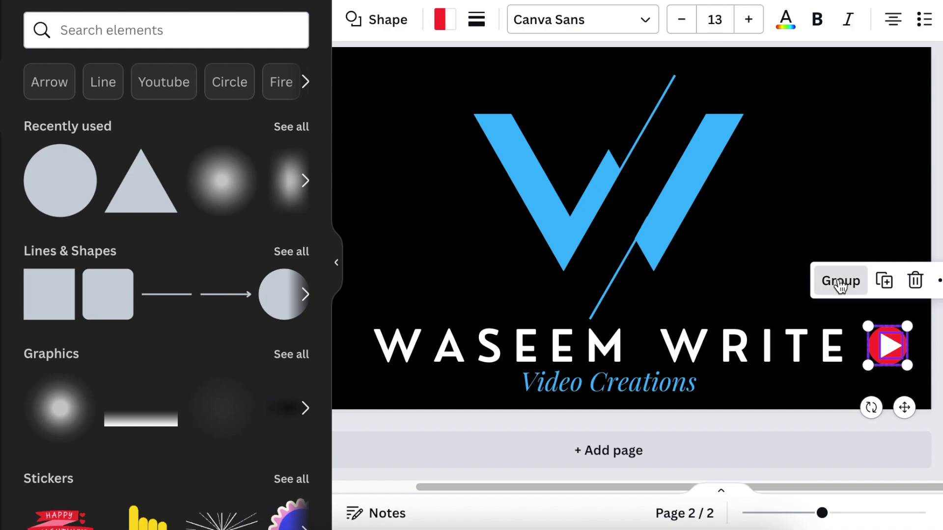
left_click(840, 283)
left_click_drag(821, 513, 808, 515)
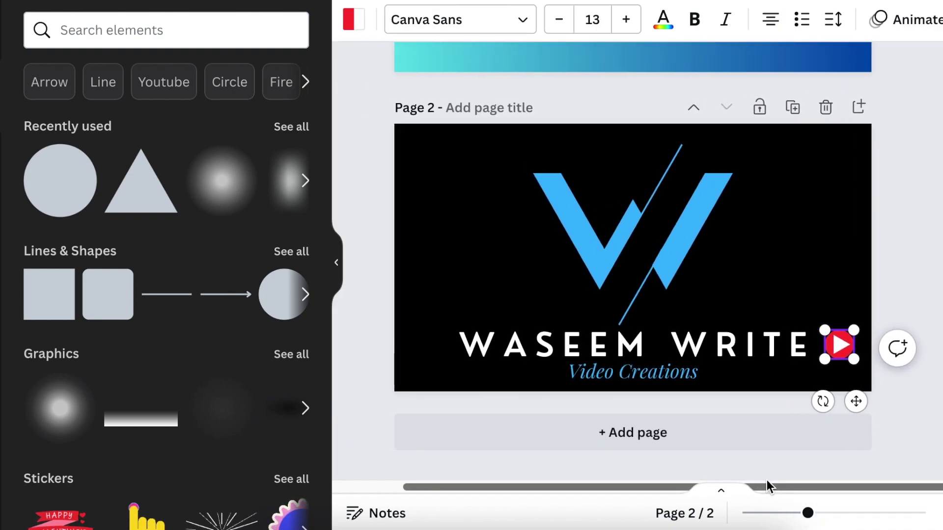
scroll(758, 484, "left", 1)
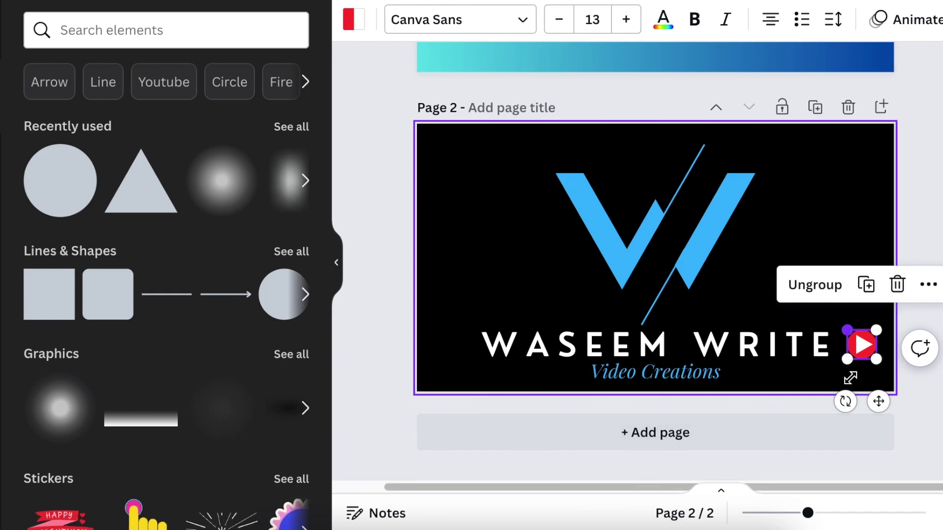
Step: Create a custom animation by dragging the play icon along a looping path around the logo
left_click(913, 20)
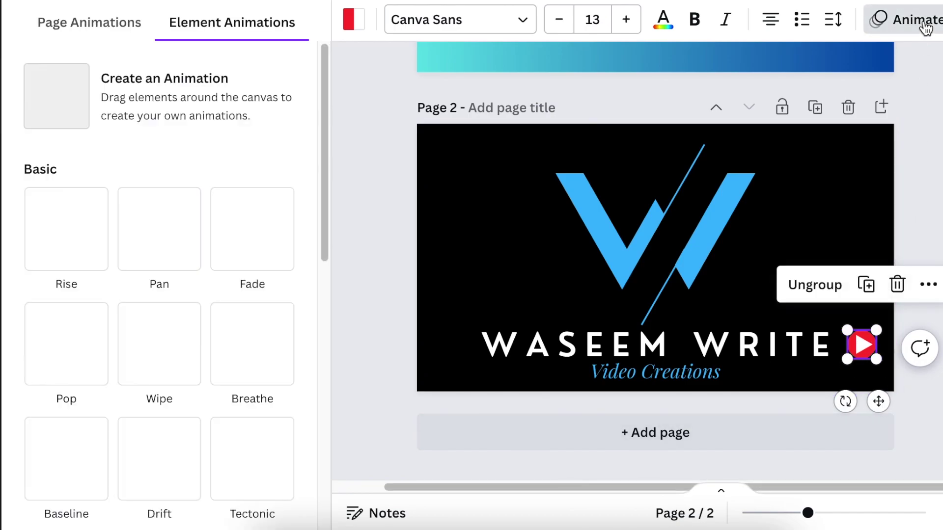
left_click(132, 111)
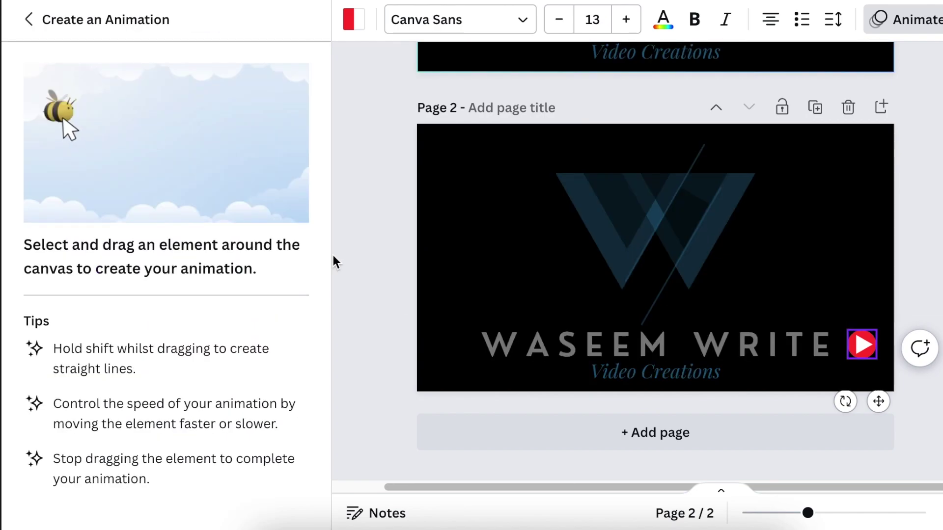
left_click_drag(857, 361, 722, 275)
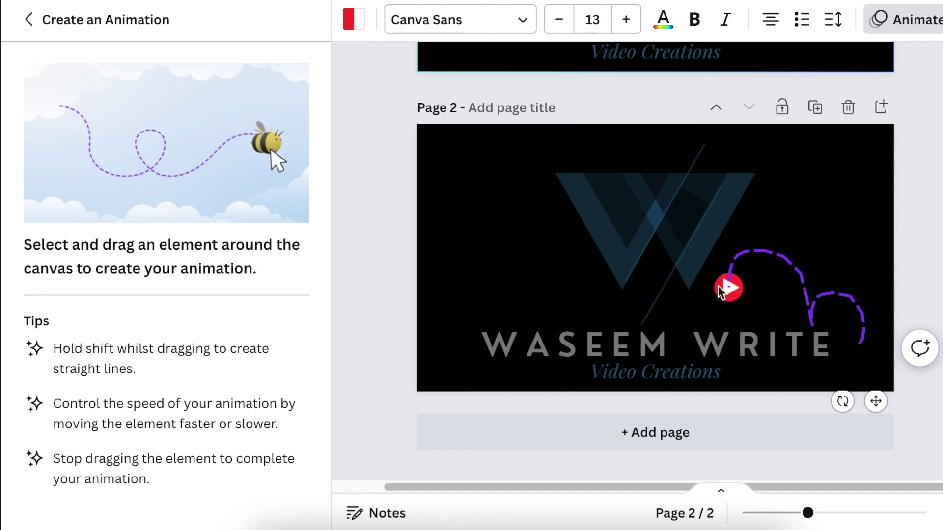
left_click_drag(778, 210, 769, 163)
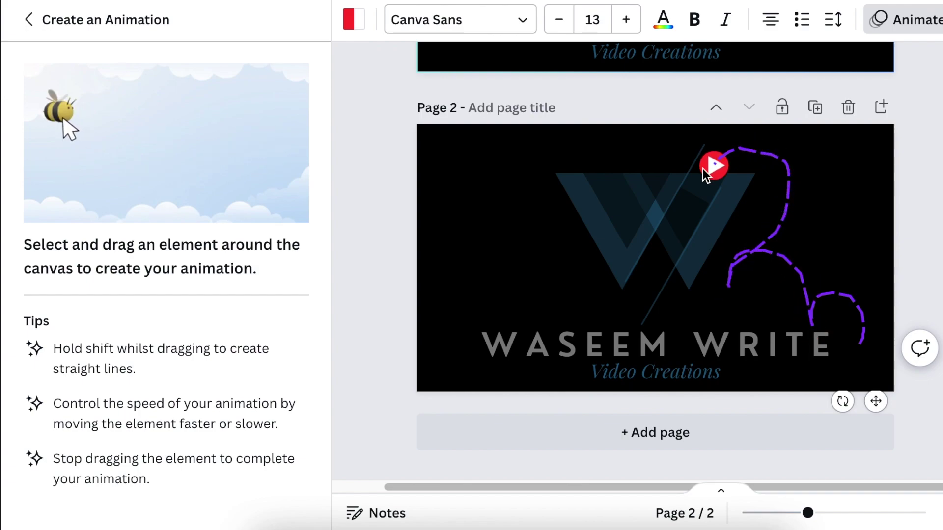
mouse_move(674, 232)
left_mouse_down()
mouse_move(506, 319)
mouse_move(509, 207)
mouse_move(557, 164)
left_mouse_up()
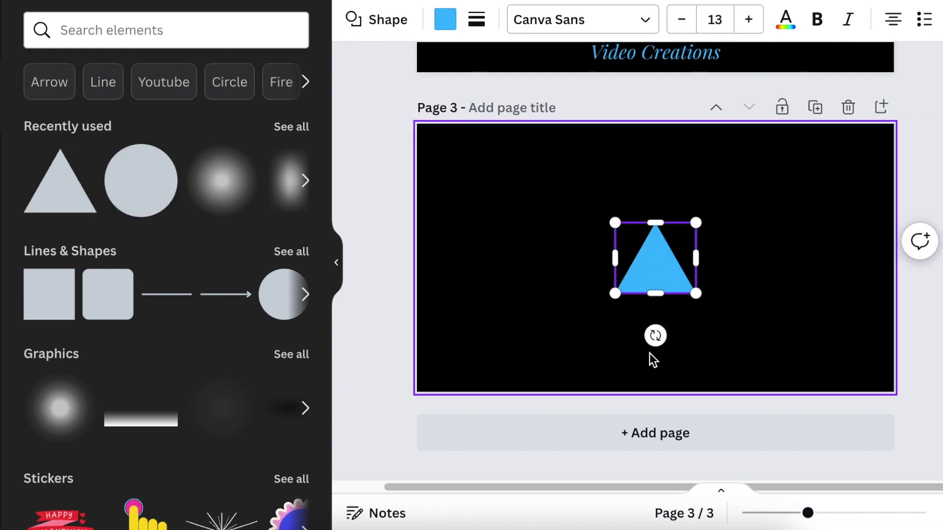
Step: Flip the blue triangle, duplicate and tilt it, and group both into a W
mouse_move(655, 335)
left_mouse_down()
mouse_move(661, 159)
mouse_move(574, 236)
mouse_move(584, 280)
mouse_move(604, 278)
left_mouse_up()
key("ctrl+d")
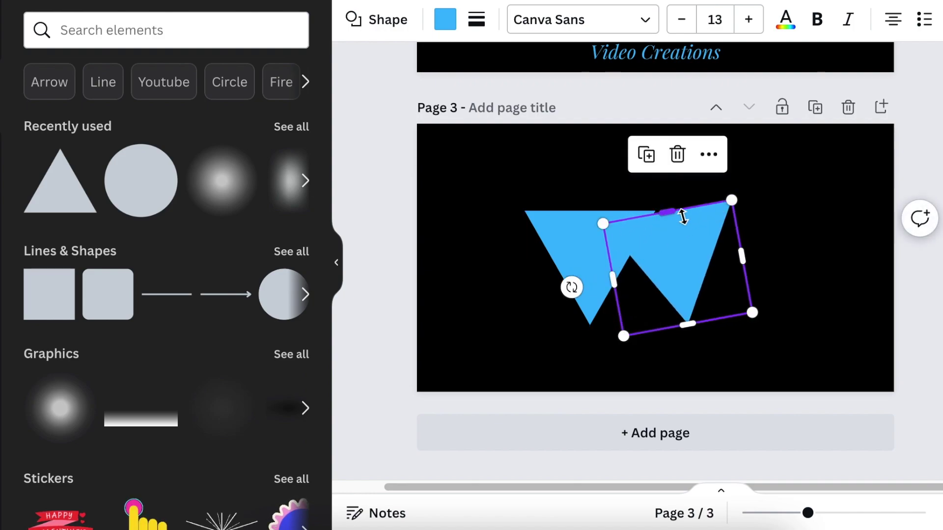
left_click(580, 282)
left_click_drag(481, 267, 479, 254)
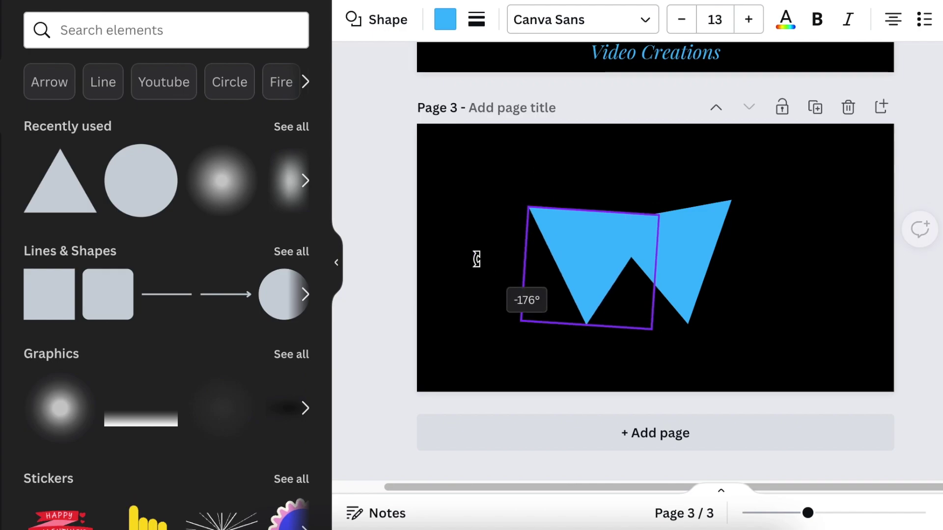
left_click_drag(438, 162, 734, 331)
left_click(581, 154)
Step: Duplicate the W group, make the copy black and shift it upward to carve the strokes
left_click(632, 155)
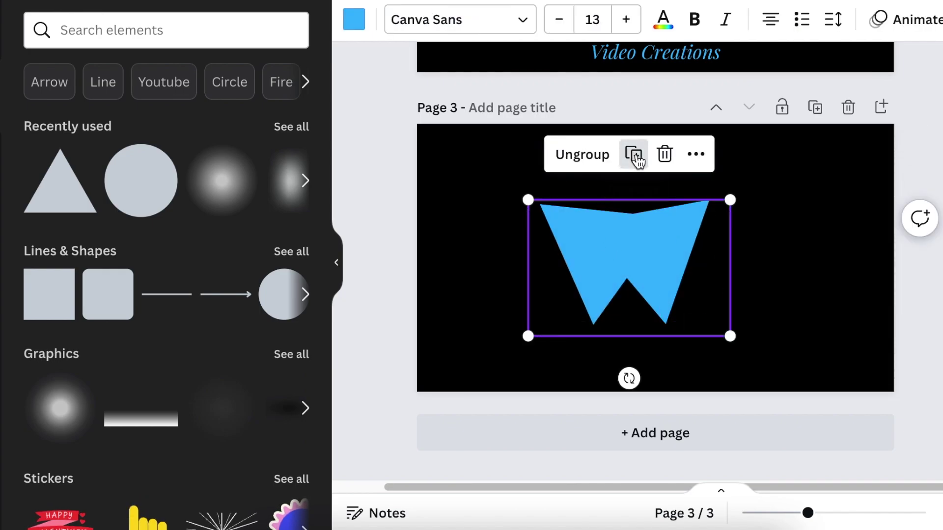
left_click(353, 20)
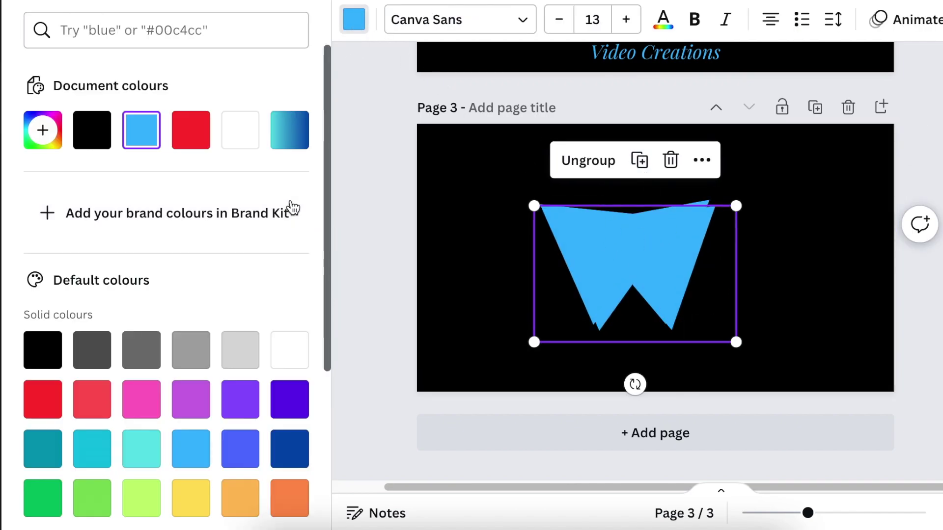
left_click(91, 130)
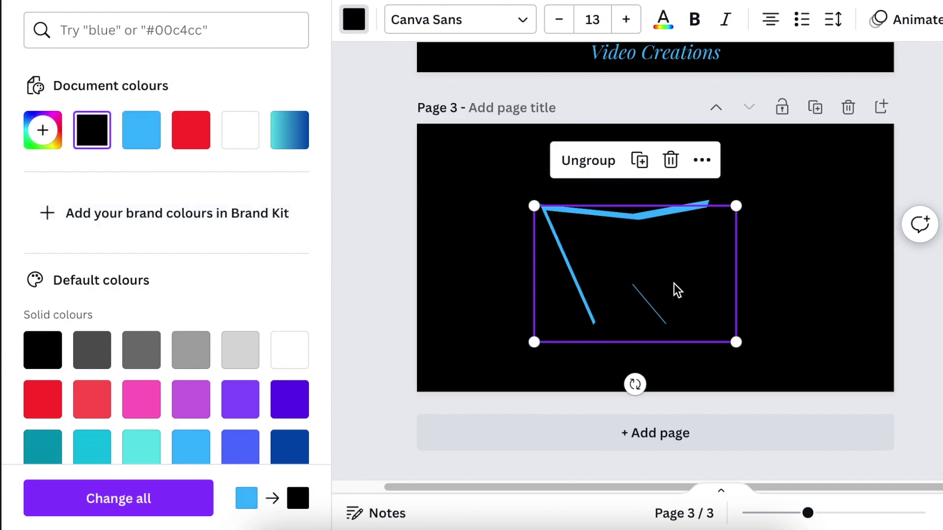
mouse_move(669, 276)
left_mouse_down()
mouse_move(661, 231)
mouse_move(661, 241)
left_mouse_up()
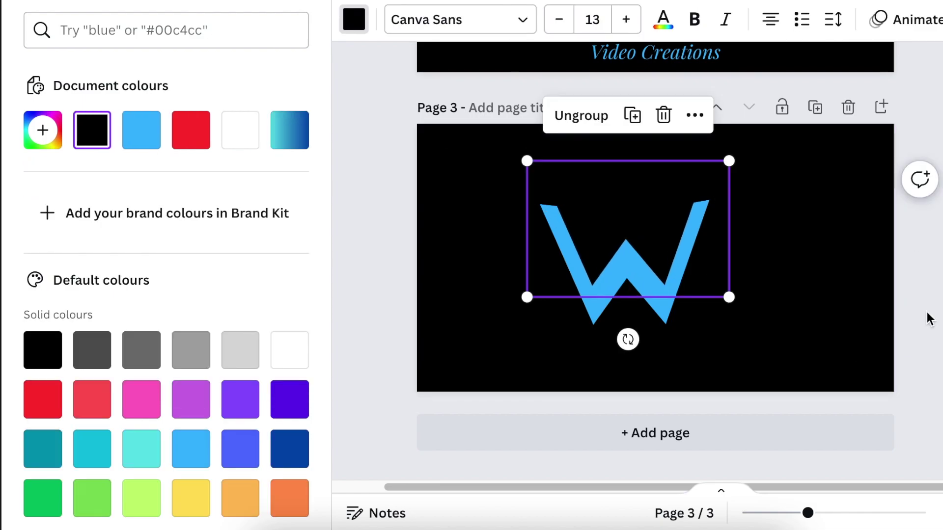
Step: Check the W group and its rotated black trimming rectangle
left_click(683, 221)
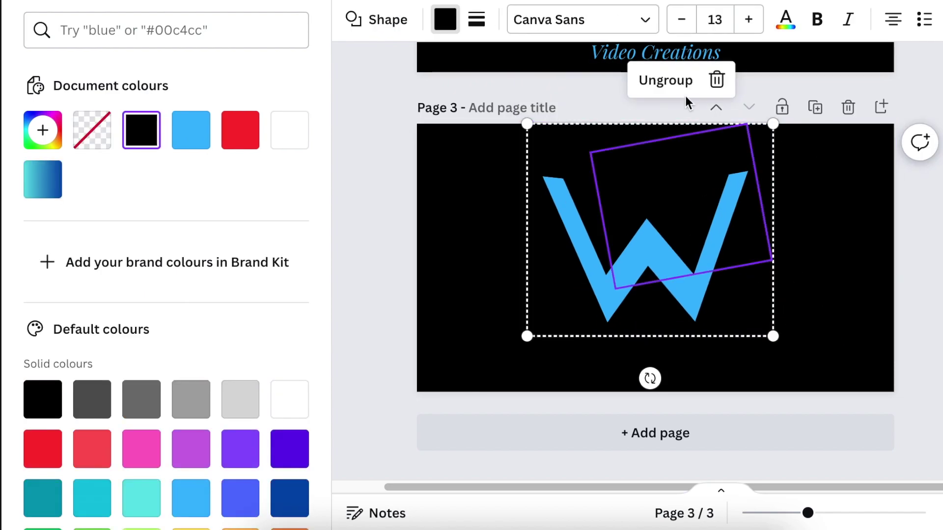
left_click(828, 247)
left_click(697, 222)
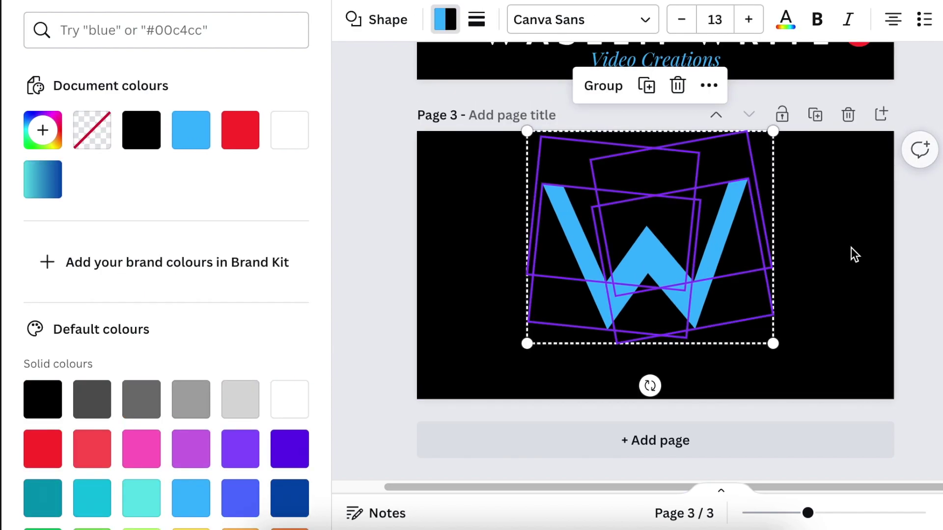
left_click(863, 259)
left_click(688, 203)
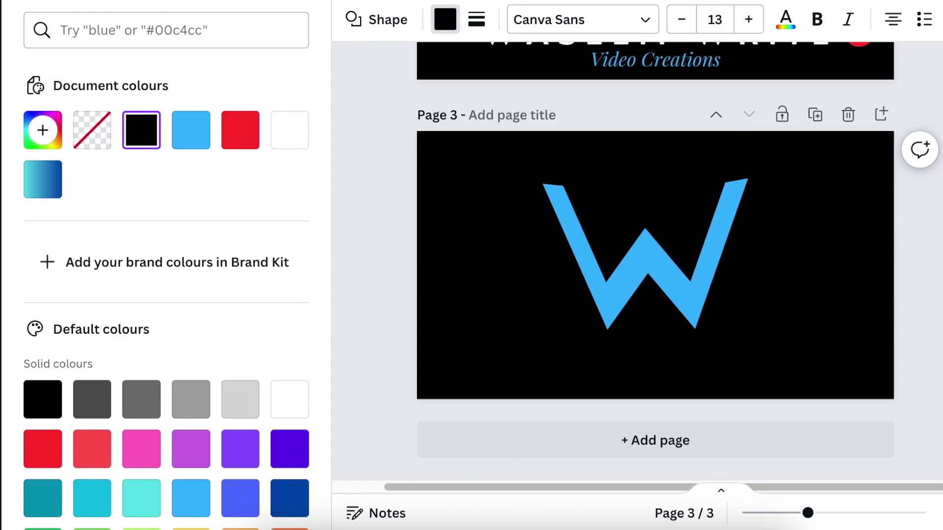
left_click(524, 187)
left_click(864, 330)
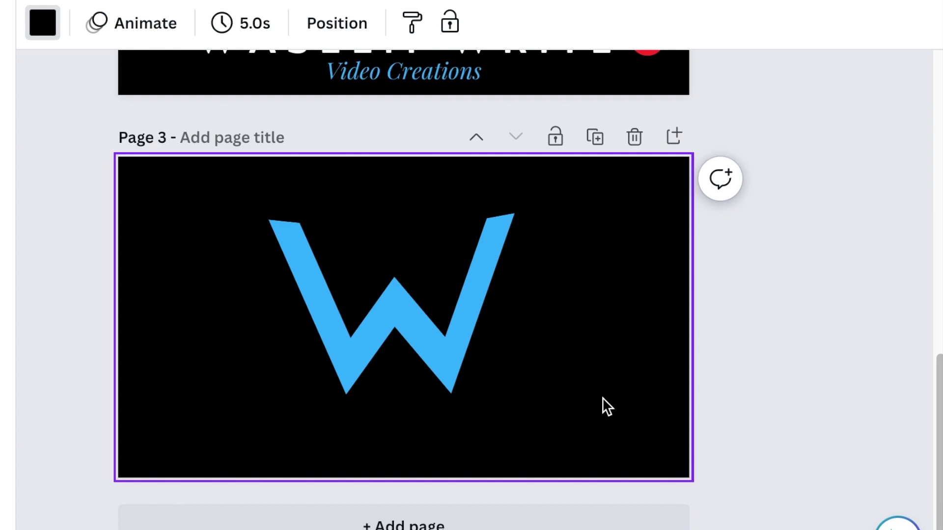
Step: Drag-select all the W pieces and group them into one element
left_click_drag(123, 212, 544, 412)
left_click(352, 103)
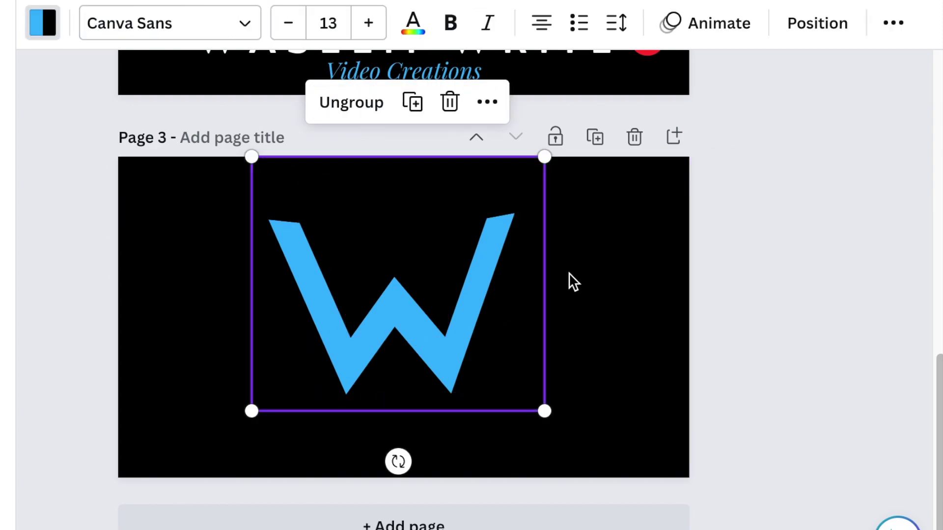
left_click(638, 400)
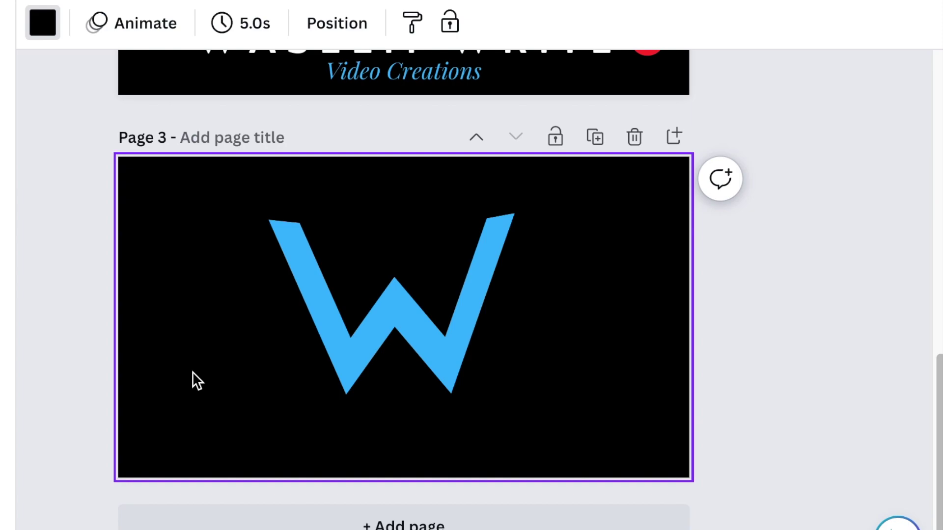
Step: Add a new text box, colour it yellow and set it to the Anton font
key("t")
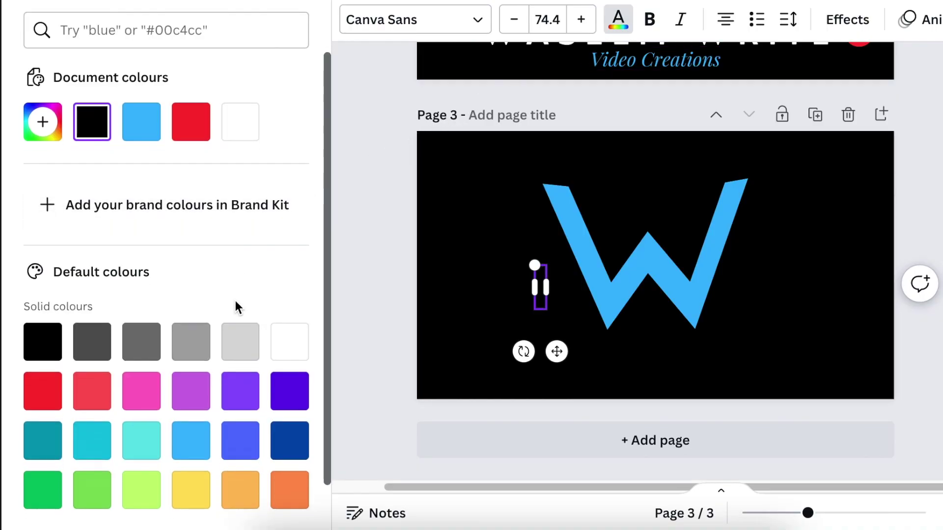
scroll(235, 303, "down", 2)
left_click(42, 70)
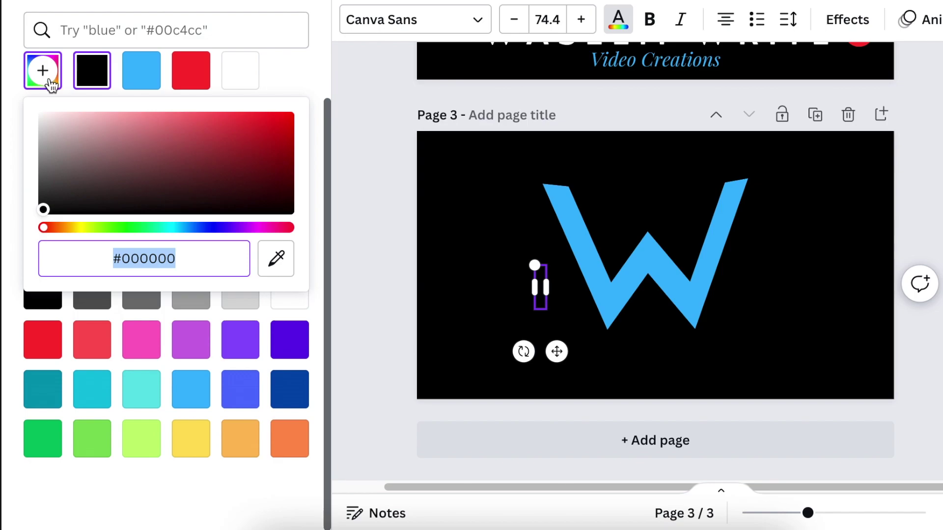
left_click_drag(46, 231, 78, 230)
left_click(515, 317)
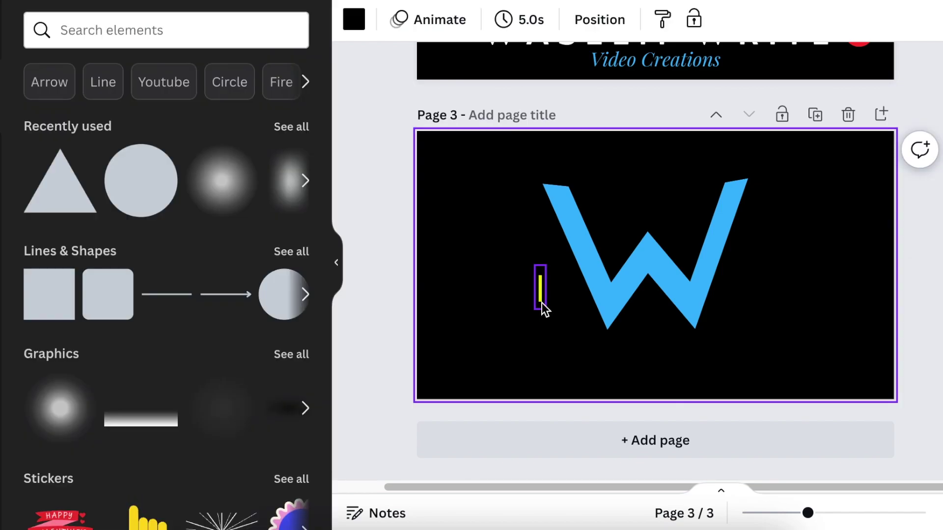
left_click(541, 302)
left_click(478, 20)
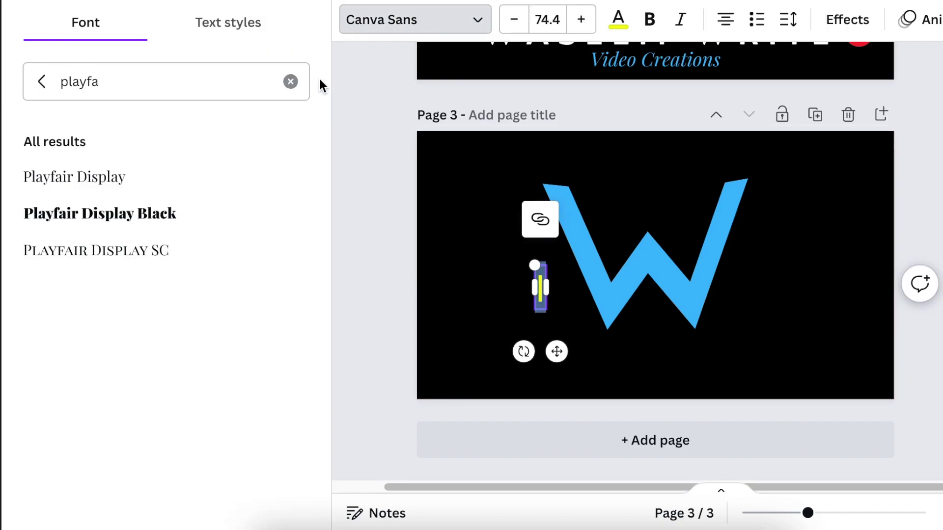
left_click(290, 82)
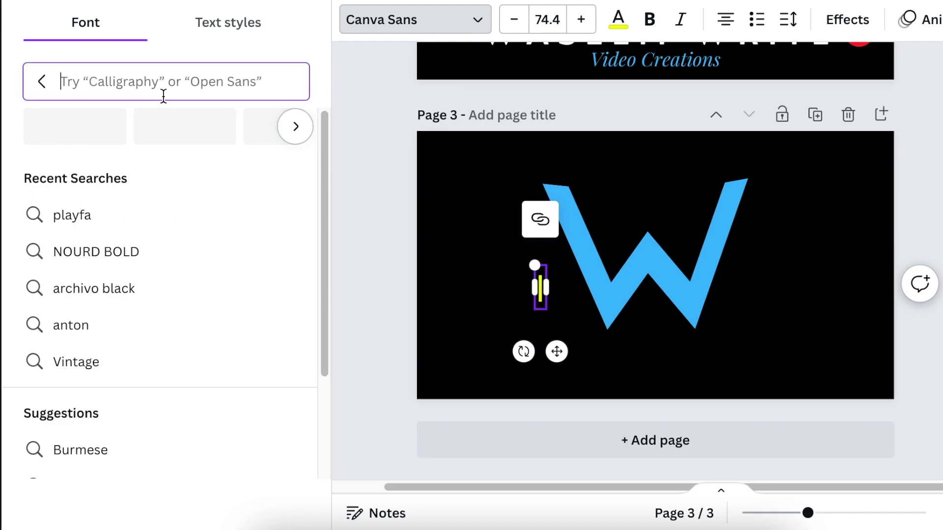
type("ANTON")
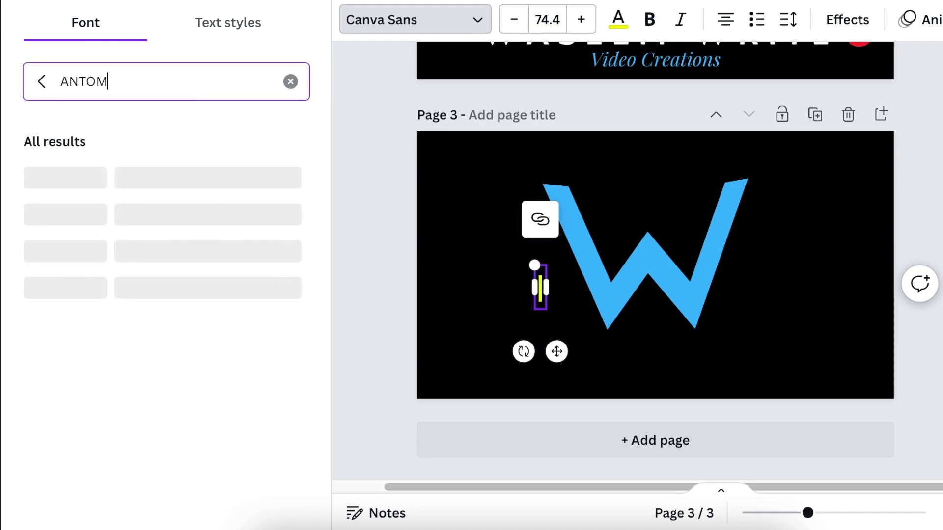
key("Return")
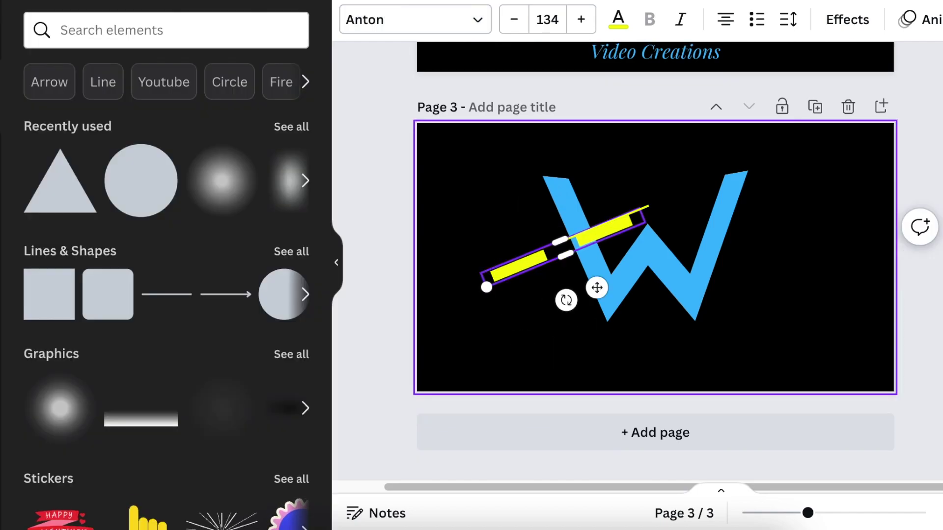
Step: Resize the yellow bar text into a thin strip tilted along the W's left stroke
left_click_drag(565, 265, 574, 292)
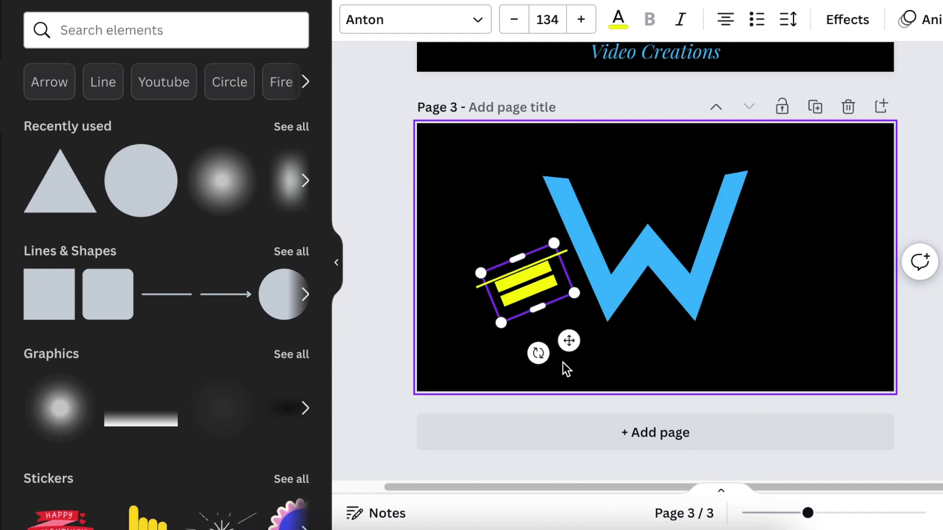
type("===")
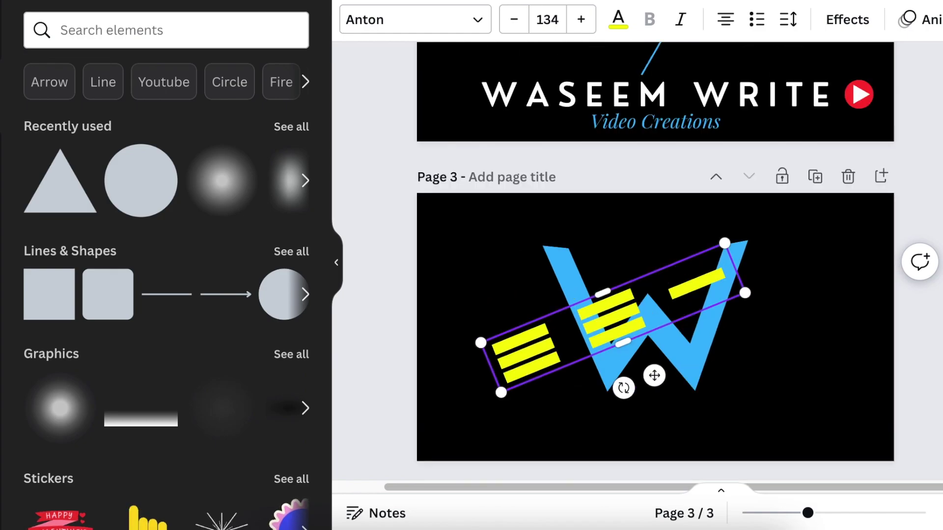
type("===")
mouse_move(902, 274)
left_mouse_down()
mouse_move(697, 331)
mouse_move(549, 346)
left_mouse_up()
left_click_drag(530, 310, 549, 243)
left_click_drag(614, 243, 631, 244)
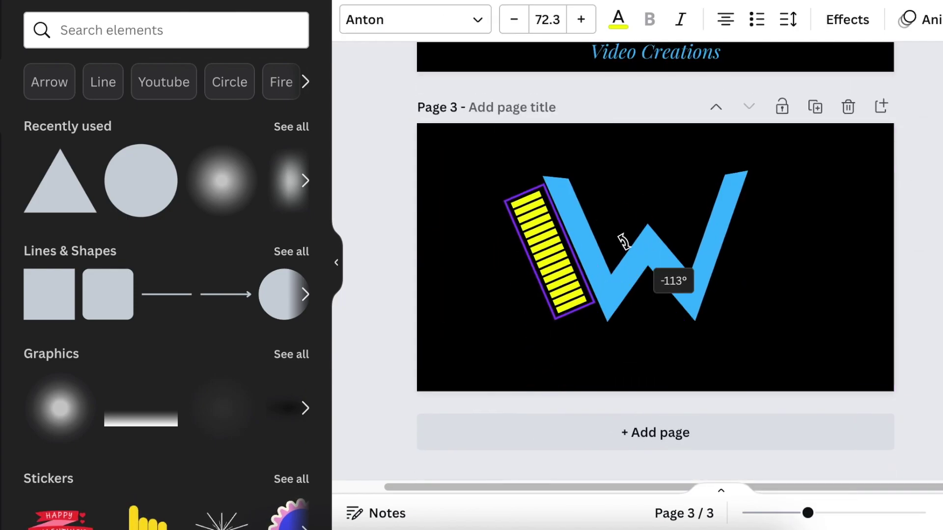
Step: Widen the bars' letter spacing and narrow them into a single evenly spaced column
left_click(782, 366)
left_click(560, 309)
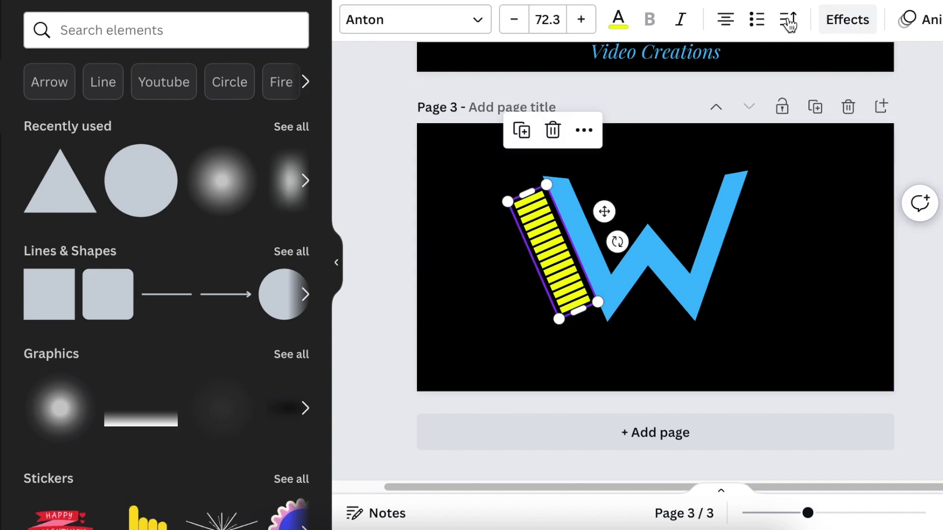
left_click(788, 19)
left_click_drag(847, 100, 871, 107)
left_click_drag(600, 299, 612, 337)
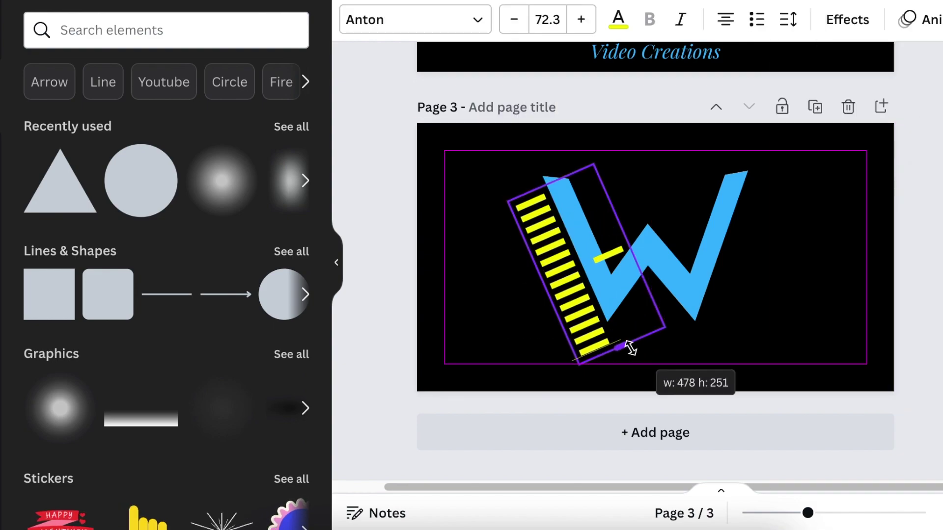
left_click(589, 361)
left_click(560, 258)
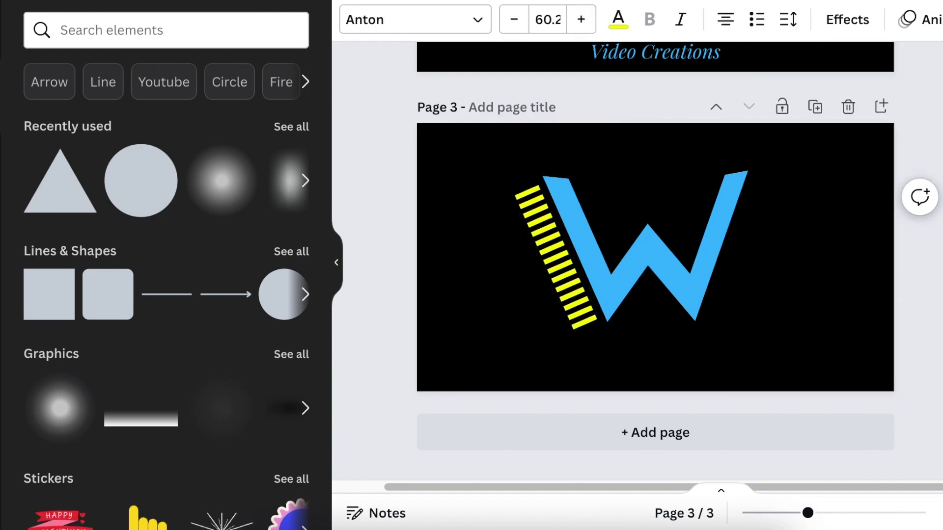
left_click(788, 19)
left_click(611, 315)
left_click(571, 305)
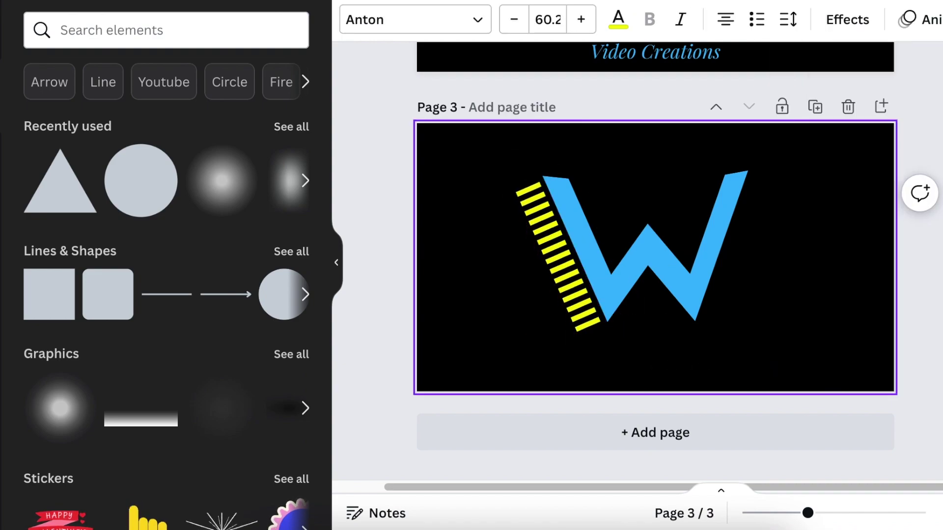
left_click(568, 302)
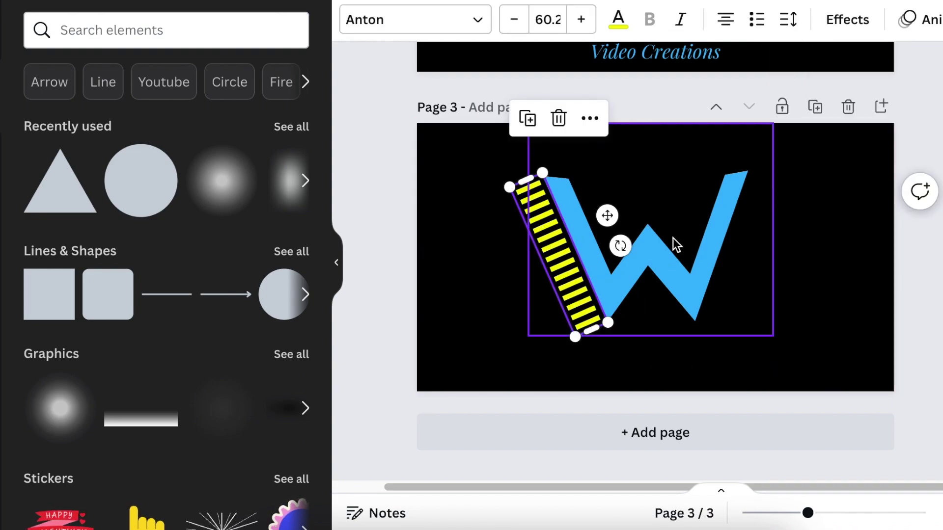
Step: Apply the Neon text effect to the yellow bars
left_click(856, 24)
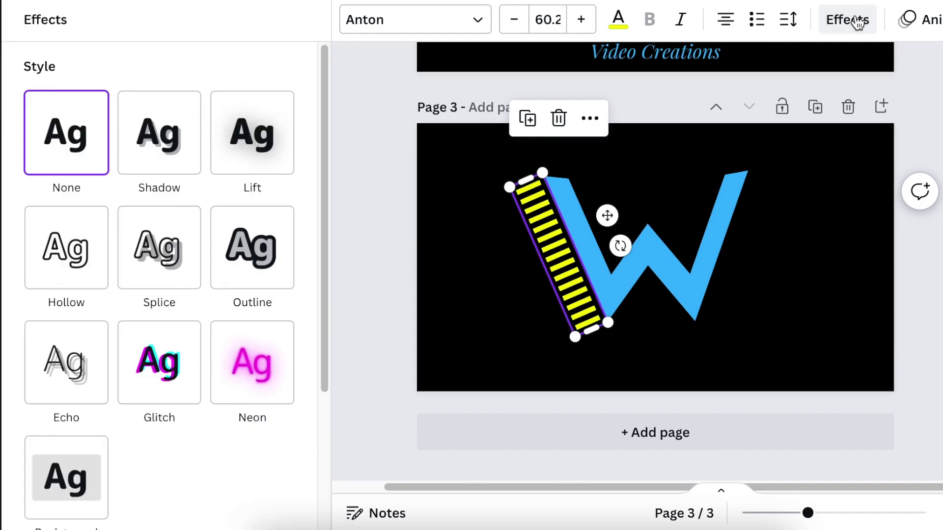
left_click(258, 369)
left_click(506, 317)
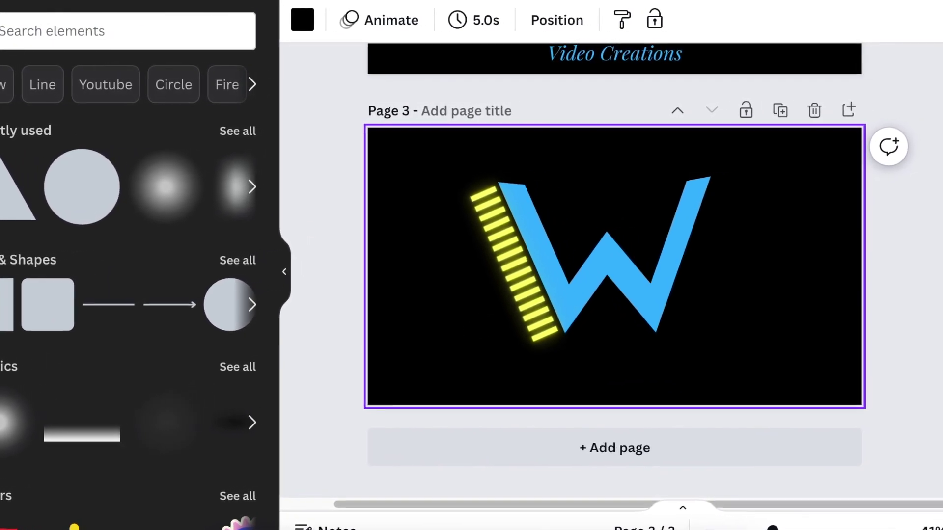
Step: Add thin lines and align them along the bar strip's left and top edges
key("l")
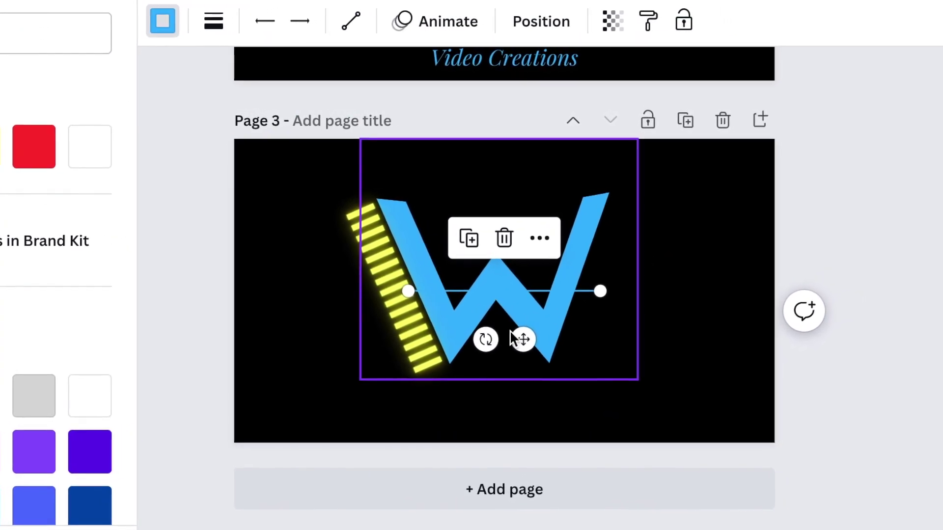
mouse_move(536, 336)
left_mouse_down()
mouse_move(362, 395)
mouse_move(248, 366)
mouse_move(238, 375)
left_mouse_up()
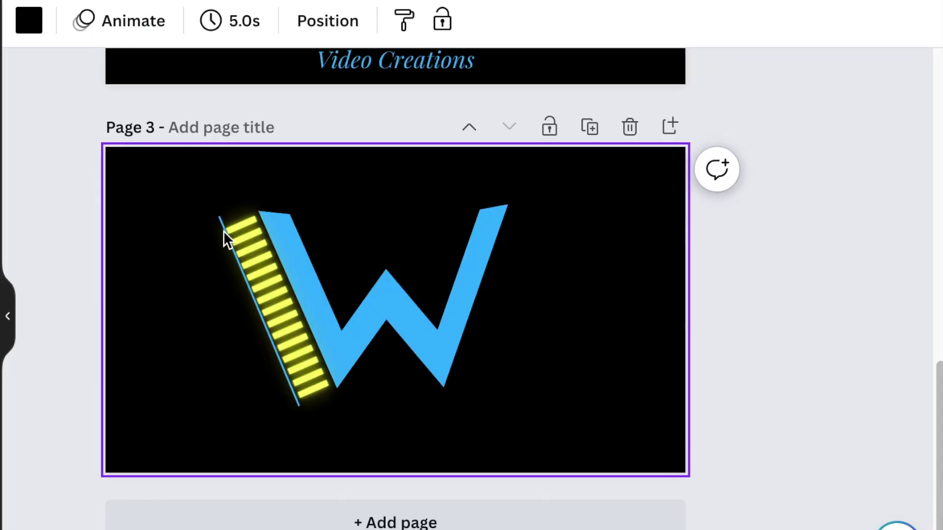
left_click(261, 314)
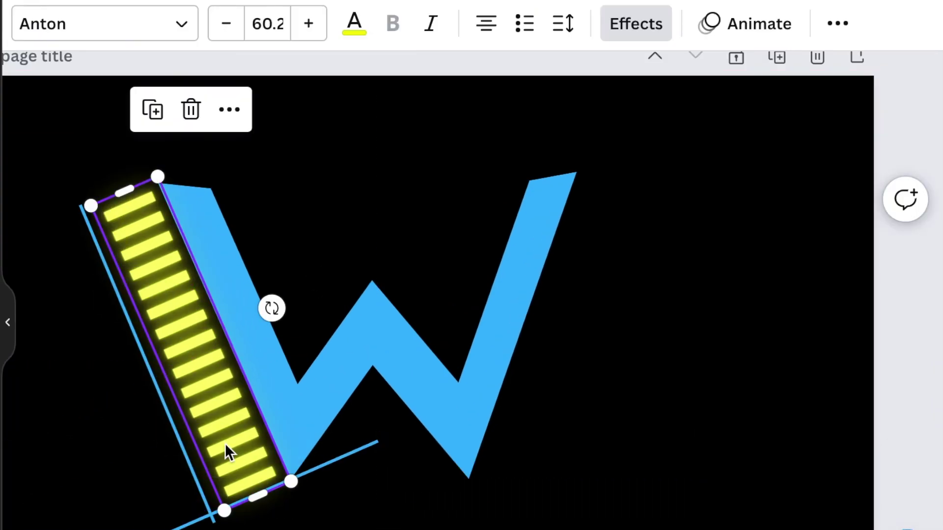
mouse_move(288, 479)
left_mouse_down()
mouse_move(302, 482)
mouse_move(289, 479)
mouse_move(116, 196)
left_mouse_up()
left_click(232, 515)
left_click(265, 507)
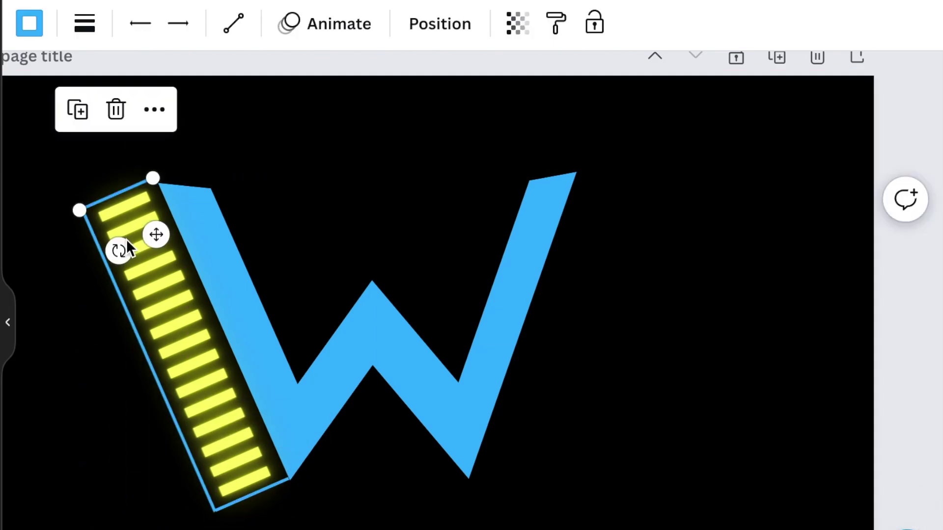
left_click(126, 248)
scroll(123, 248, "up", 3)
left_click_drag(570, 98, 546, 118)
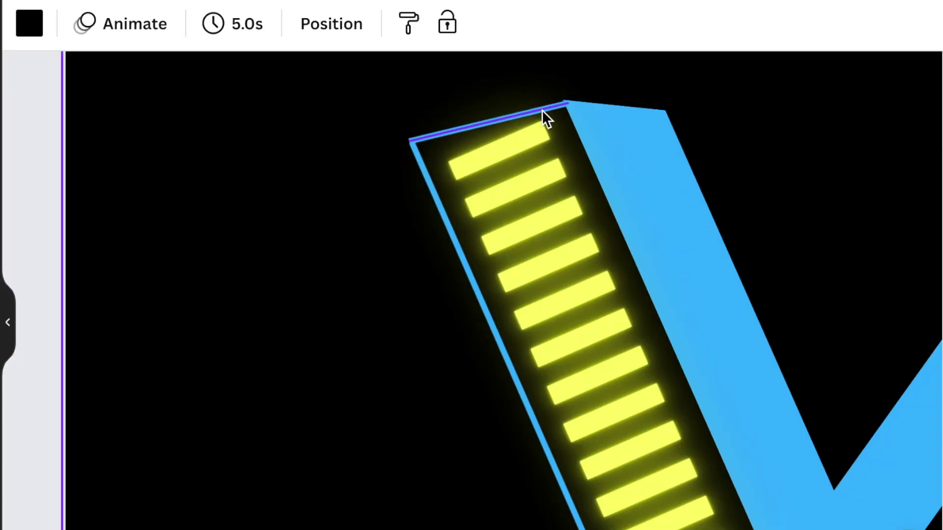
left_click(276, 178)
scroll(276, 177, "down", 3)
left_click(772, 418)
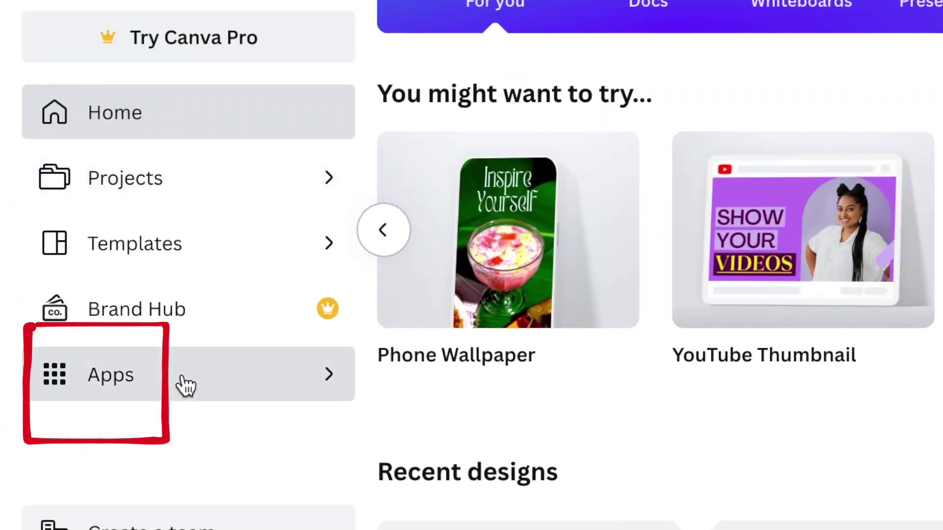
Step: Launch Smartmockups from Apps and pick the first 'Laptop' search result
left_click(184, 385)
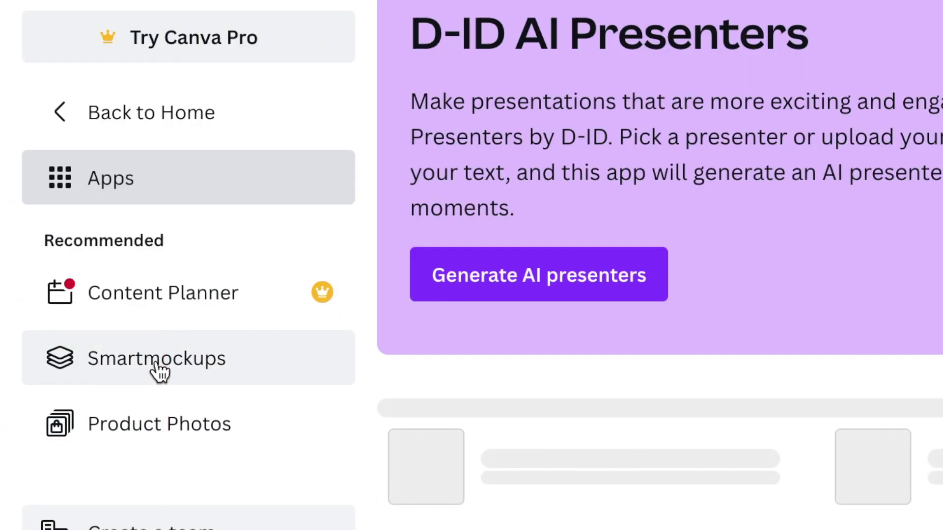
left_click(161, 372)
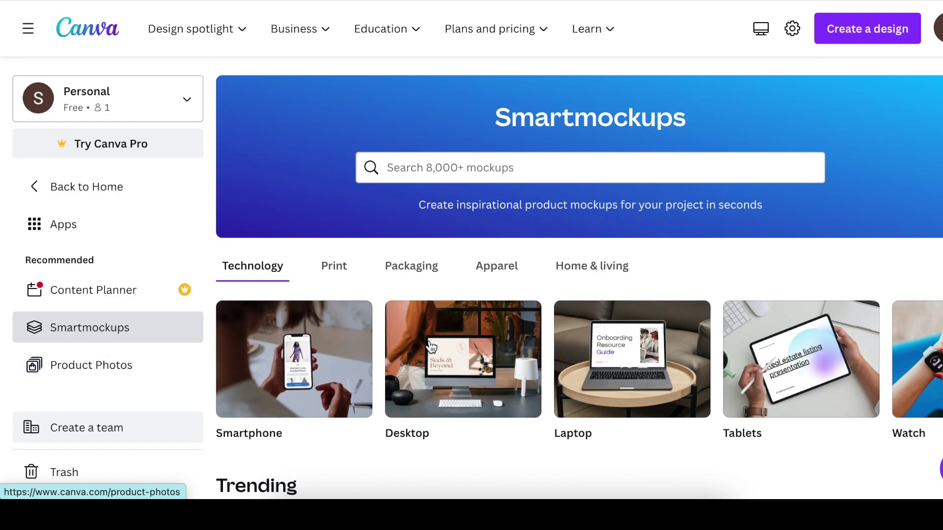
scroll(431, 346, "down", 2)
scroll(431, 346, "down", 1)
scroll(428, 339, "down", 2)
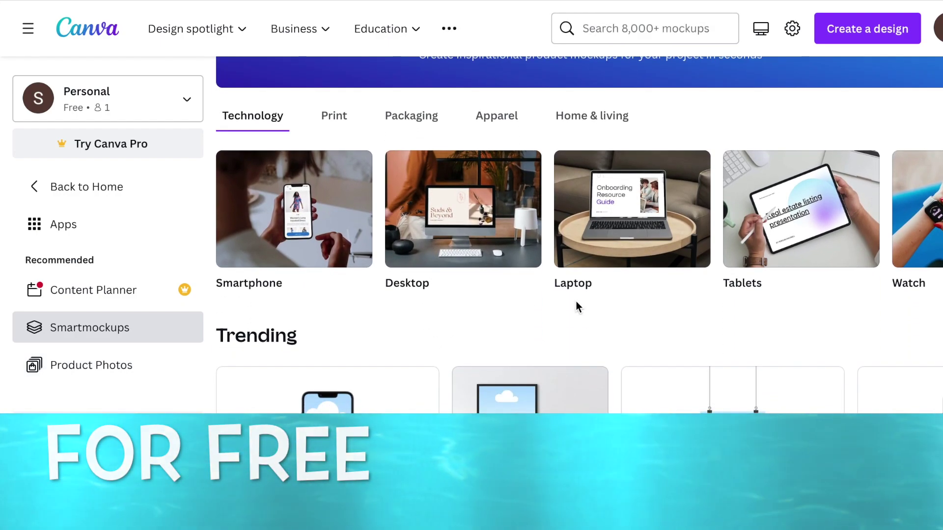
left_click(630, 227)
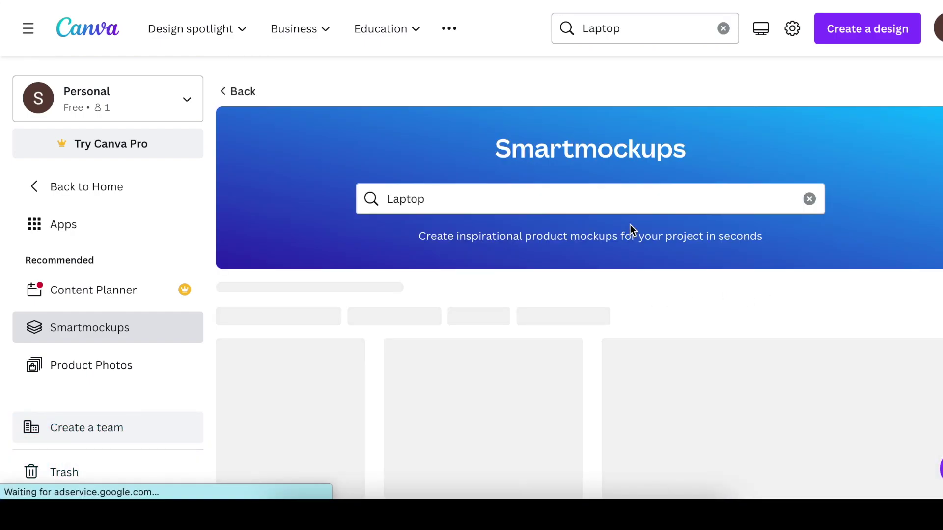
scroll(606, 242, "down", 3)
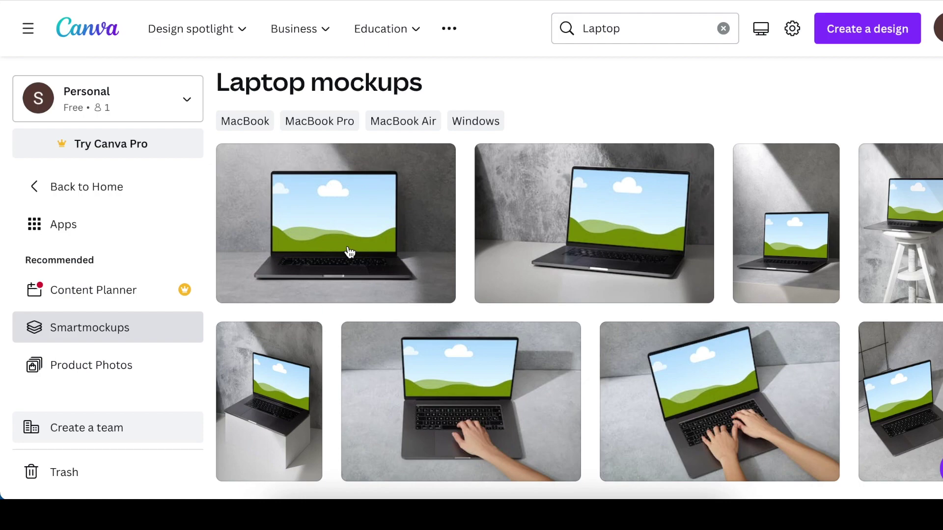
left_click(347, 252)
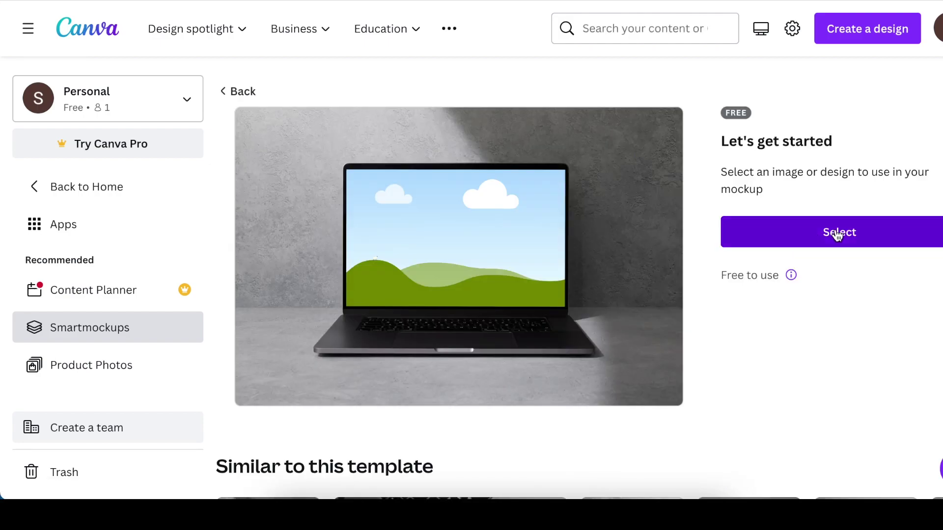
Step: Show page 3 of the Waseem Write Video Creator Logo on the laptop, then download the mockup
left_click(837, 234)
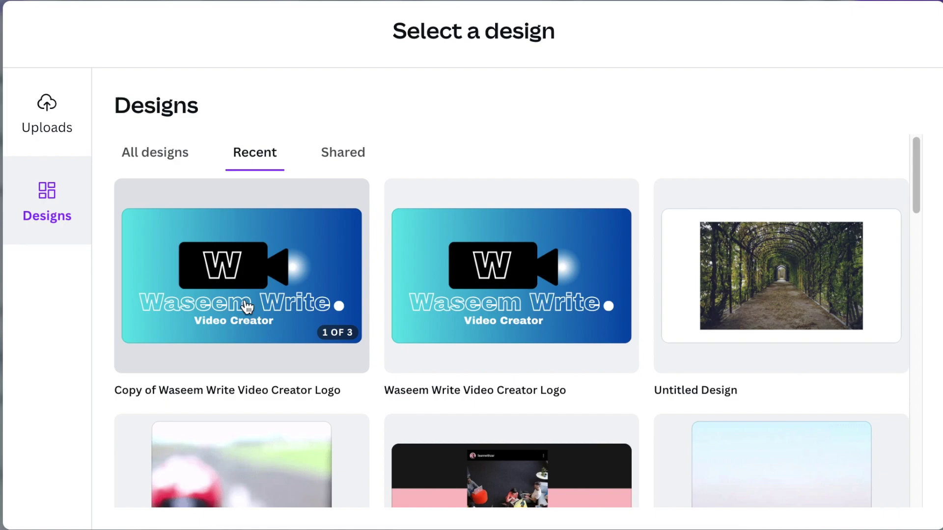
left_click(246, 307)
scroll(413, 383, "down", 1)
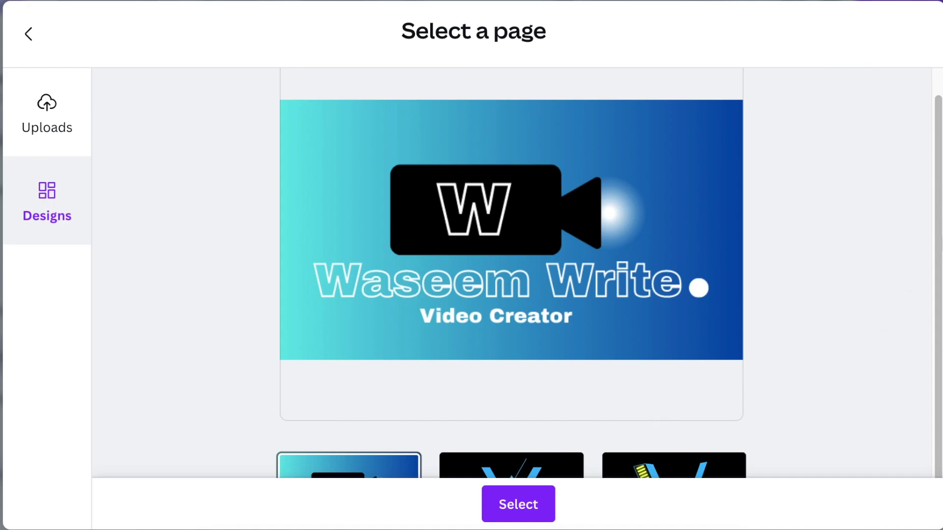
left_click(662, 472)
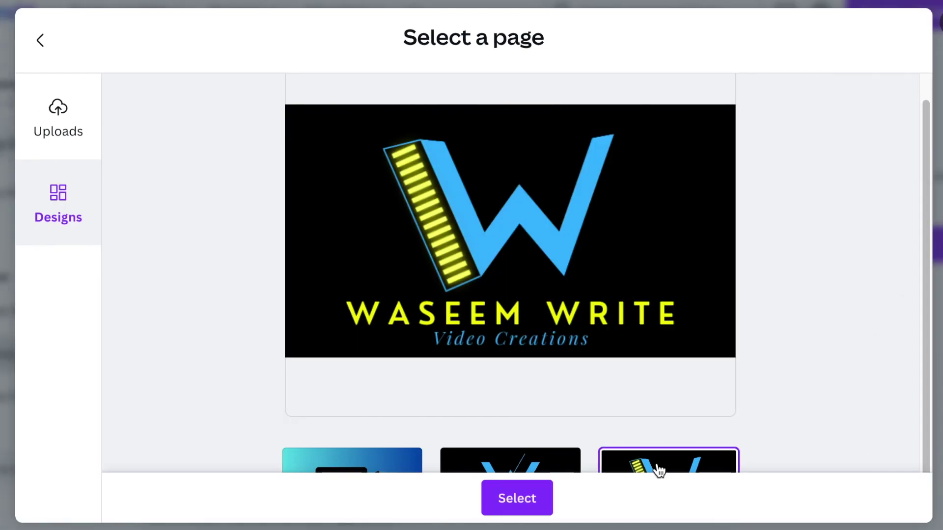
left_click(505, 504)
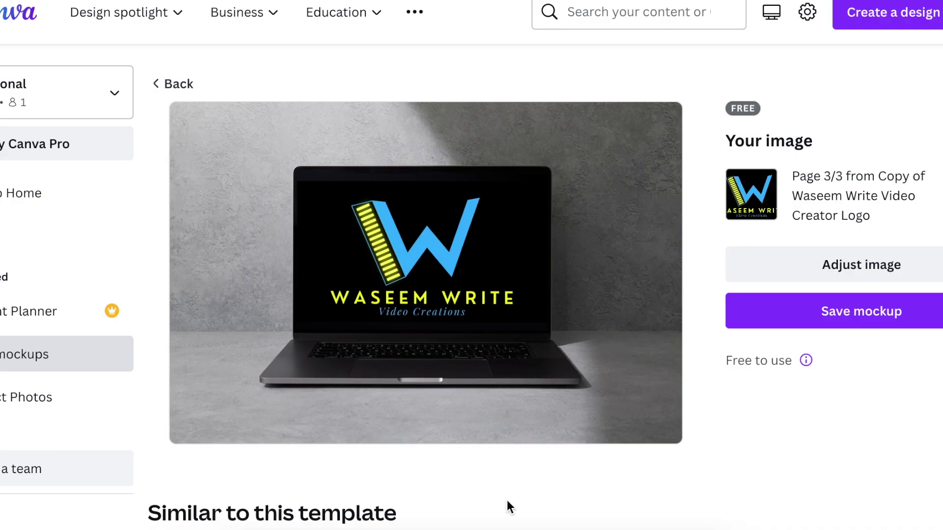
left_click(854, 319)
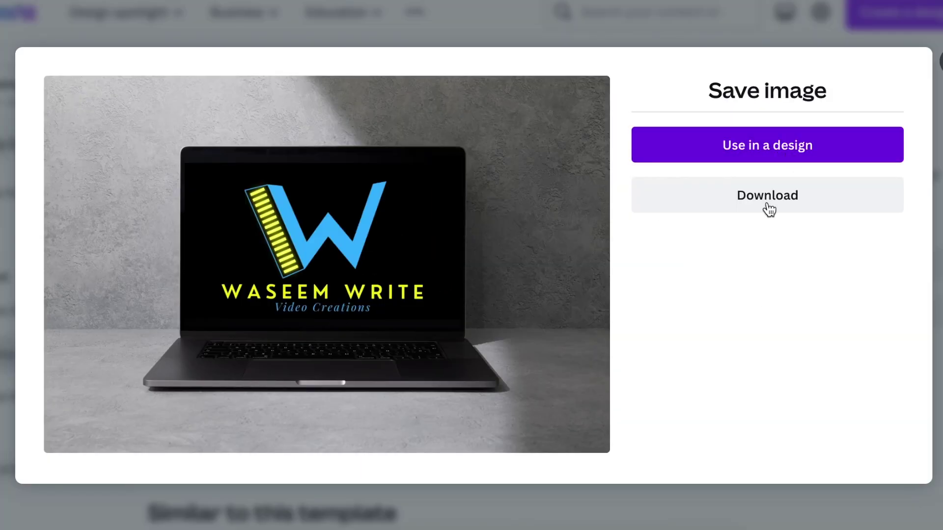
left_click(763, 203)
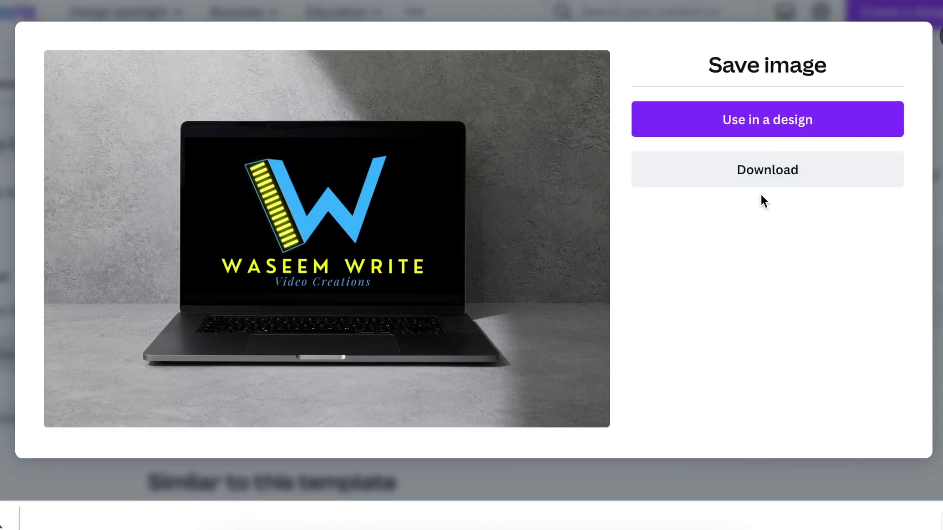